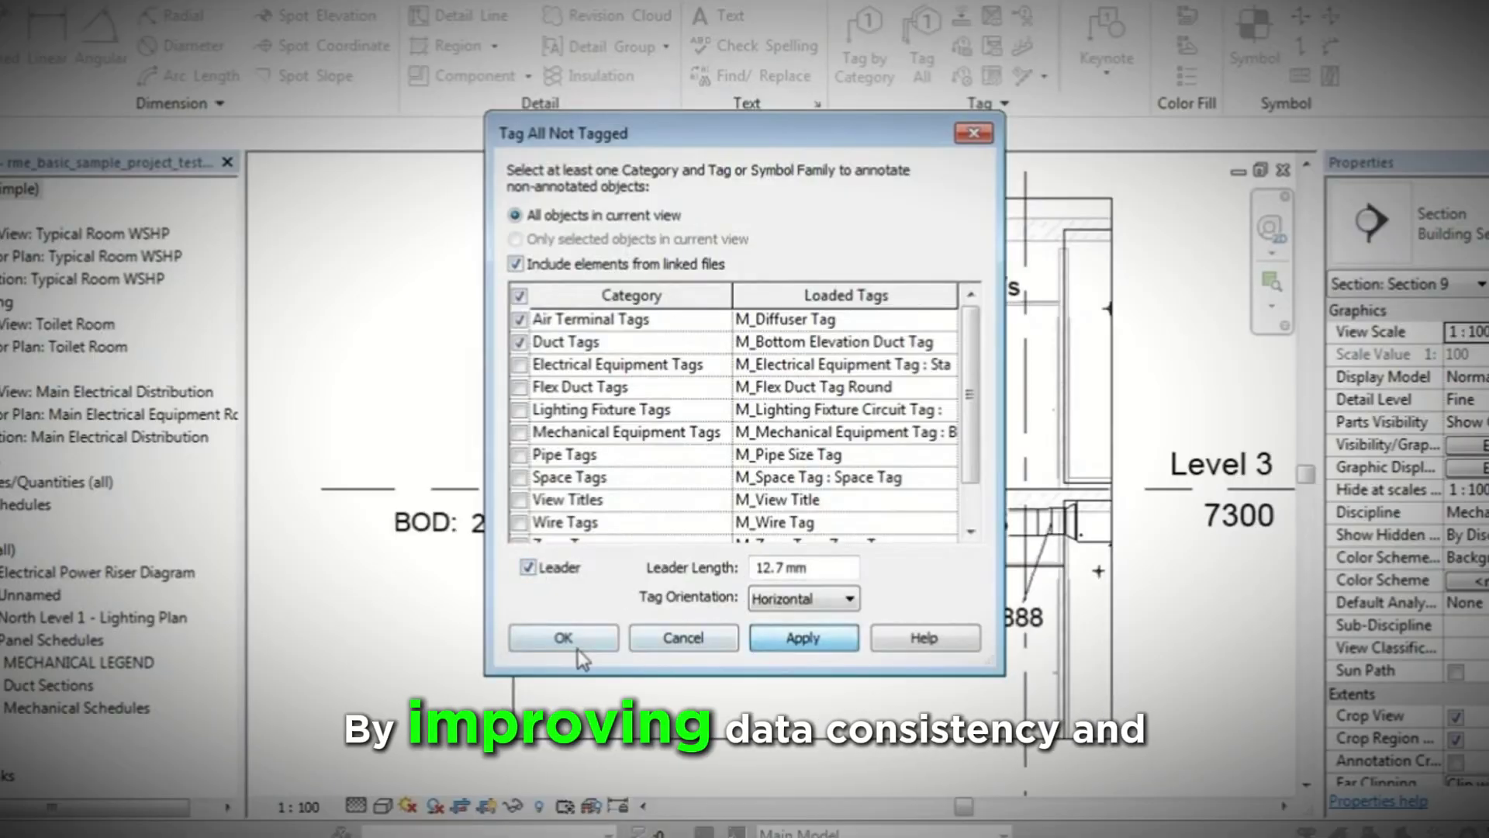
Stack the ceiling tags upper-left aligned at a picked point, then try lower-left stacking.
left_click_drag(300, 191, 994, 411)
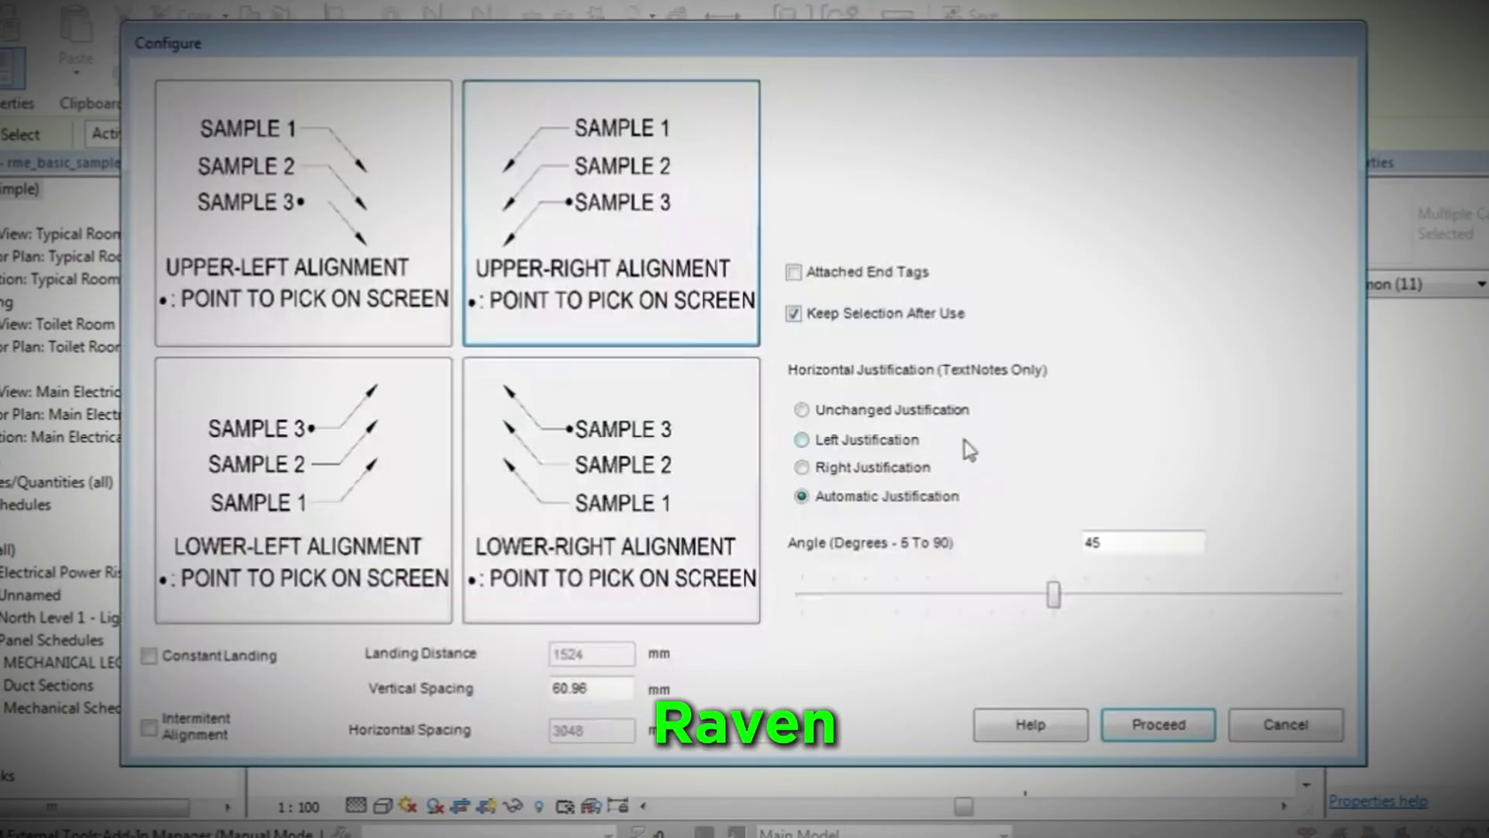
left_click(239, 272)
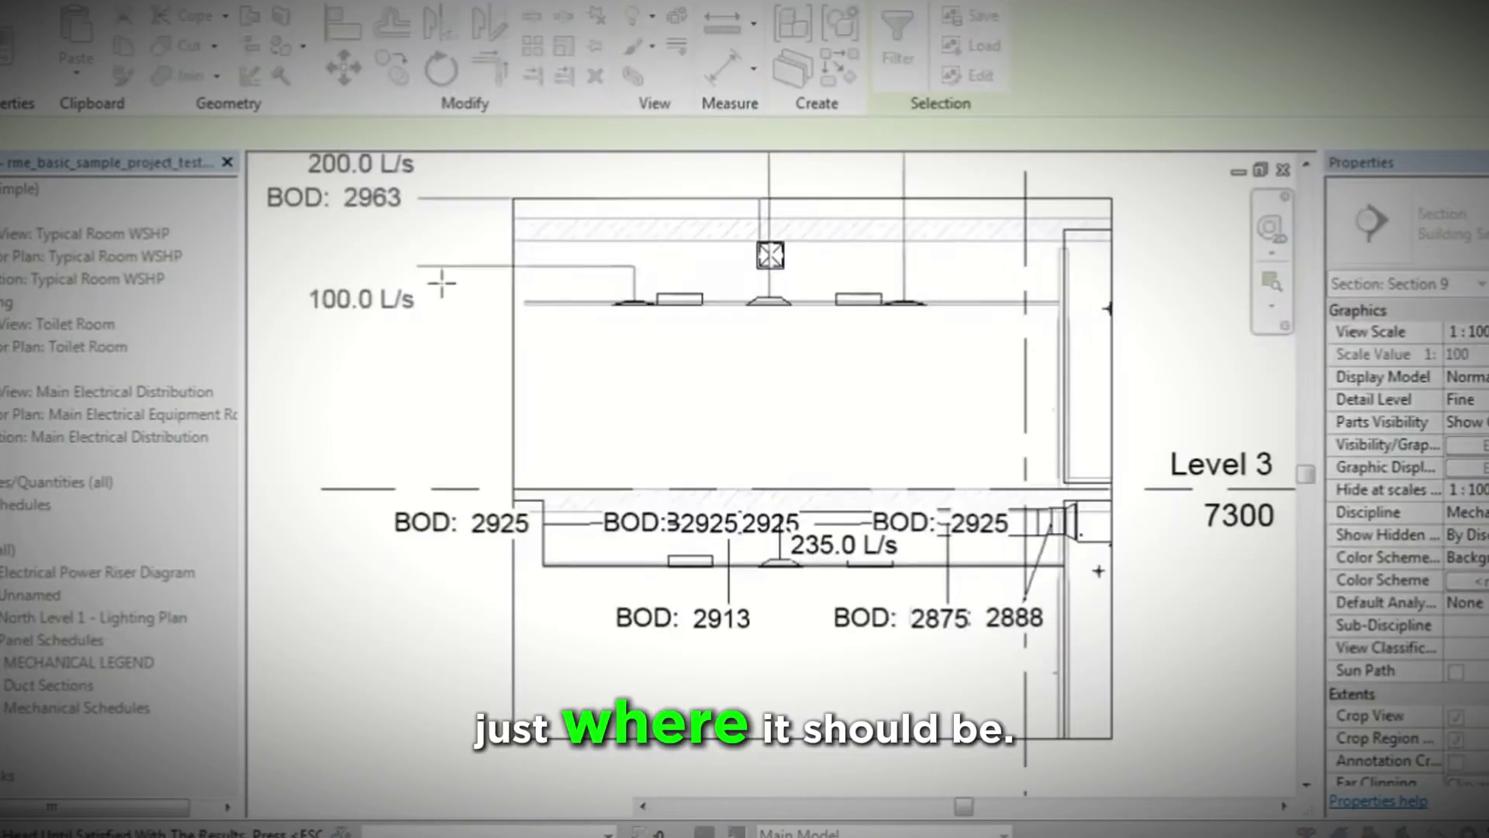
scroll(481, 492, "up", 2)
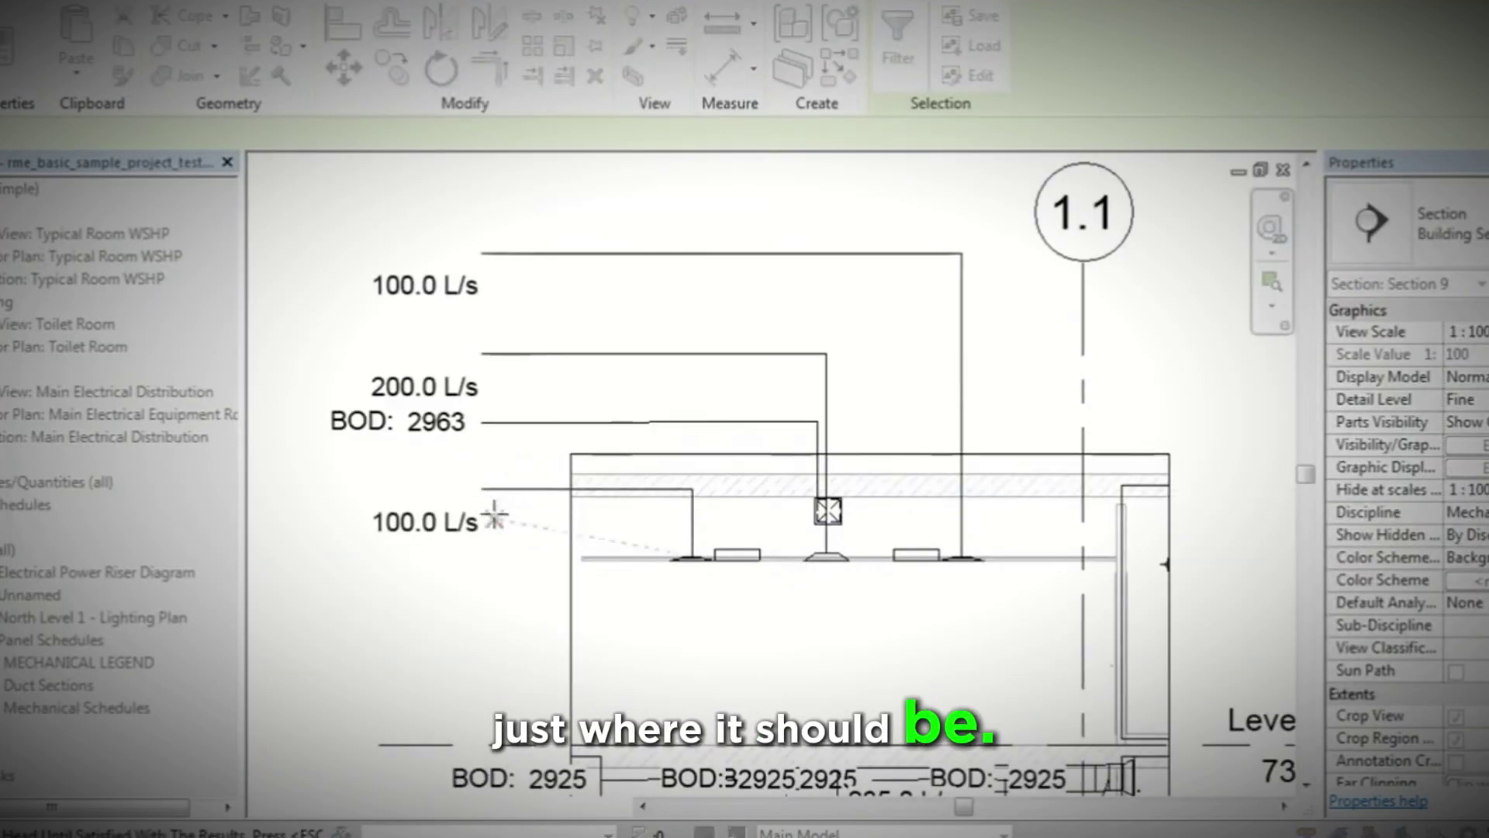
left_click(562, 540)
key("Escape")
middle_click_drag(597, 594, 643, 264)
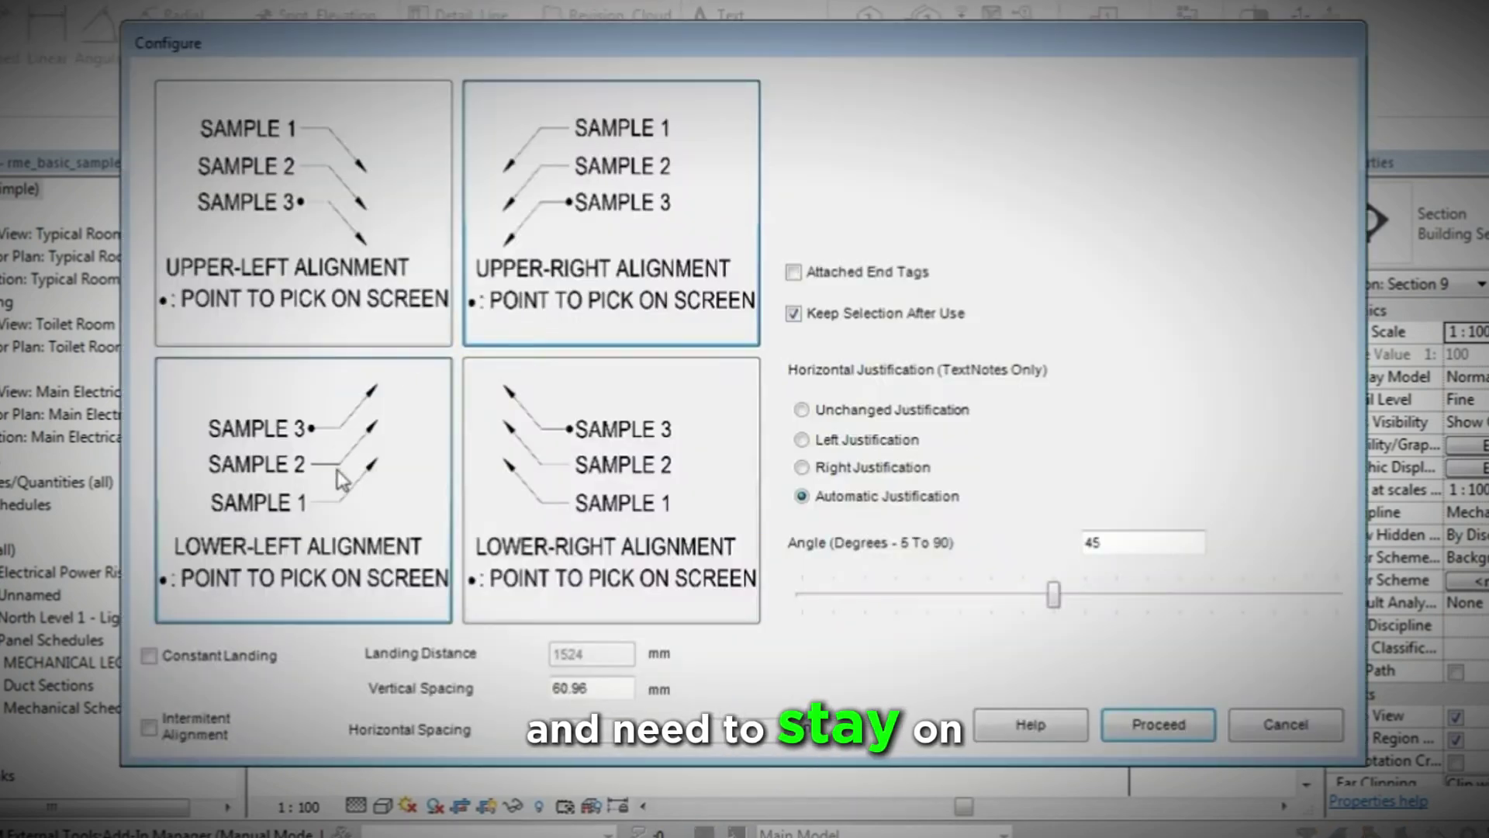
left_click(342, 480)
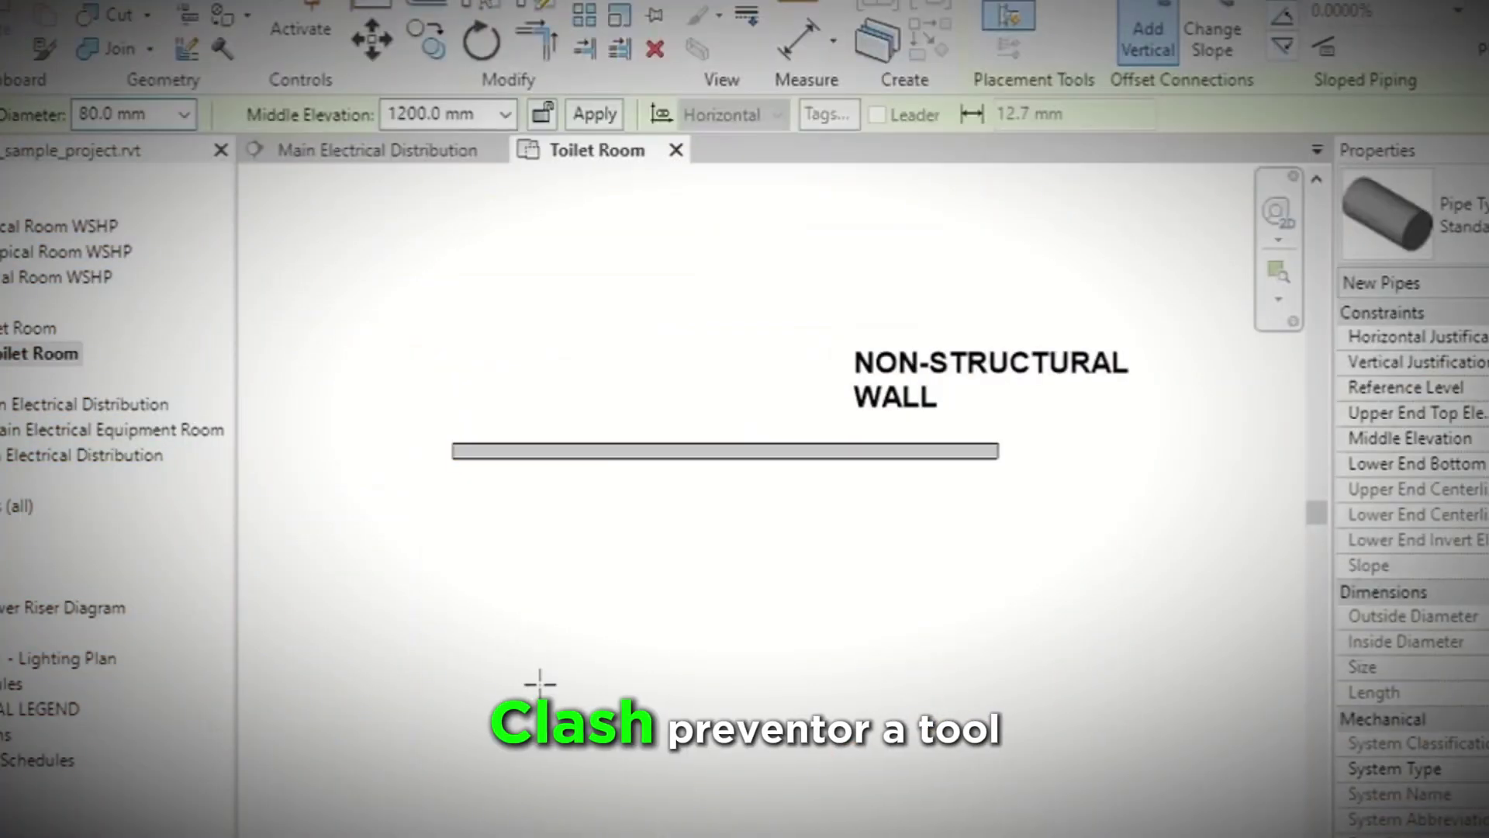
Draw a vertical pipe run in the plan.
left_click(540, 682)
left_click(540, 317)
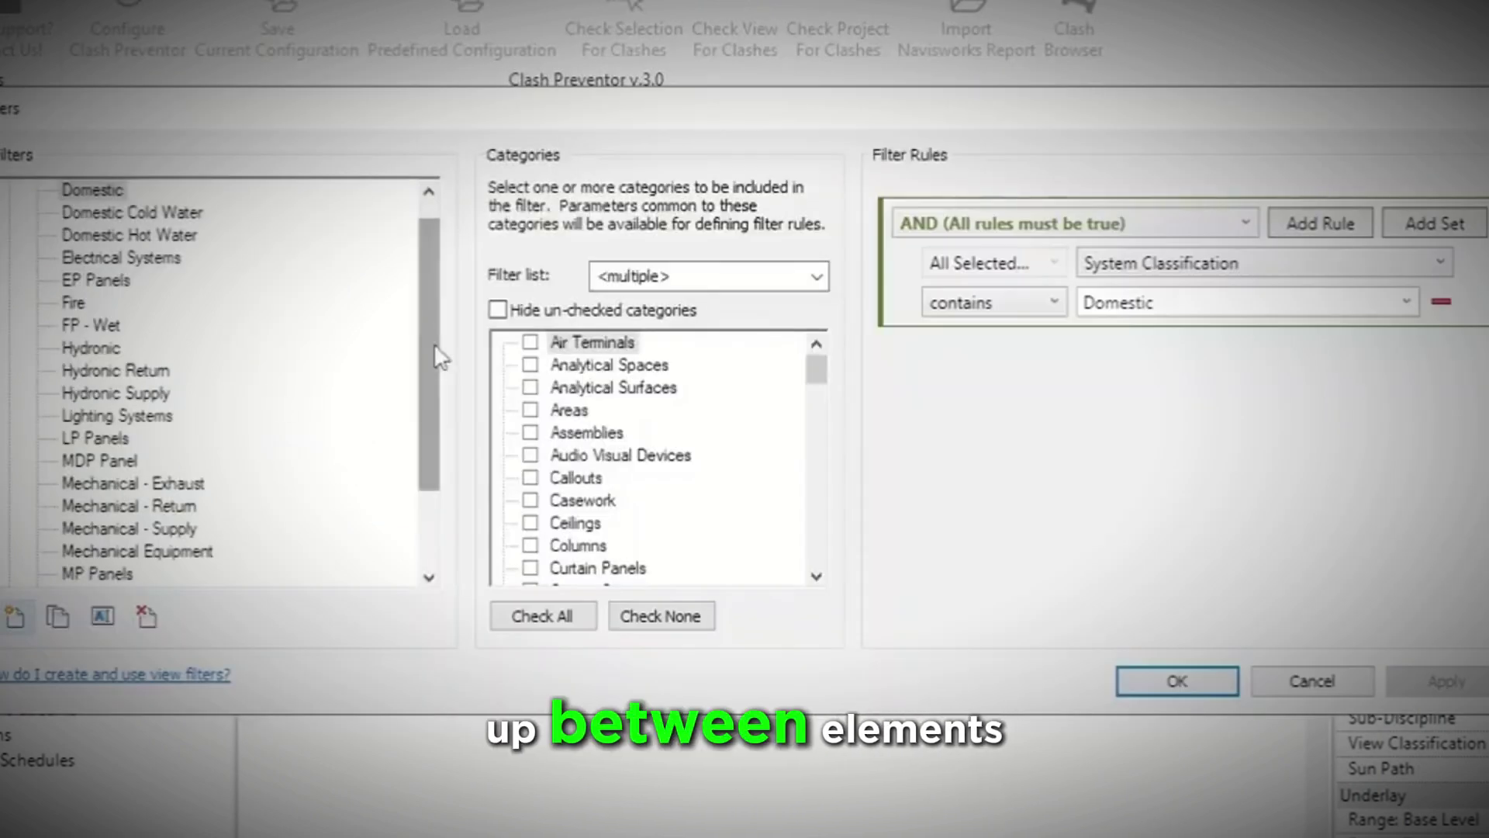
scroll(434, 426, "down", 2)
left_click(127, 506)
Set the Non-Structural Wall filter rule to Structural Usage equals Non-bearing.
left_click(1263, 264)
scroll(1207, 496, "down", 8)
left_click(1163, 608)
left_click(1241, 297)
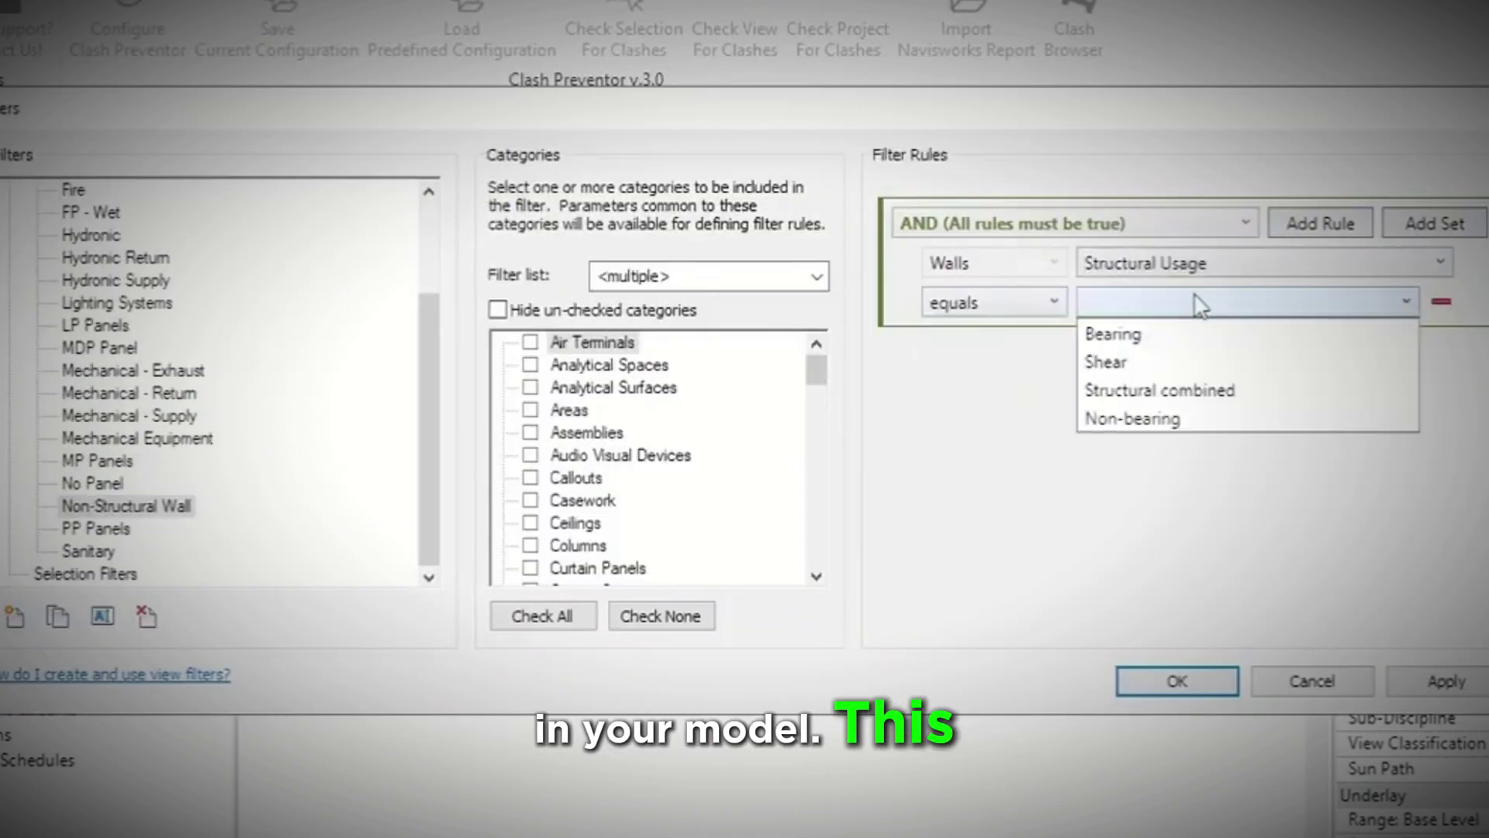
left_click(1137, 419)
left_click(1177, 681)
Exclude Non-Structural Wall matches from clash checks, then draw a pipe across that wall.
left_click(643, 233)
left_click(687, 268)
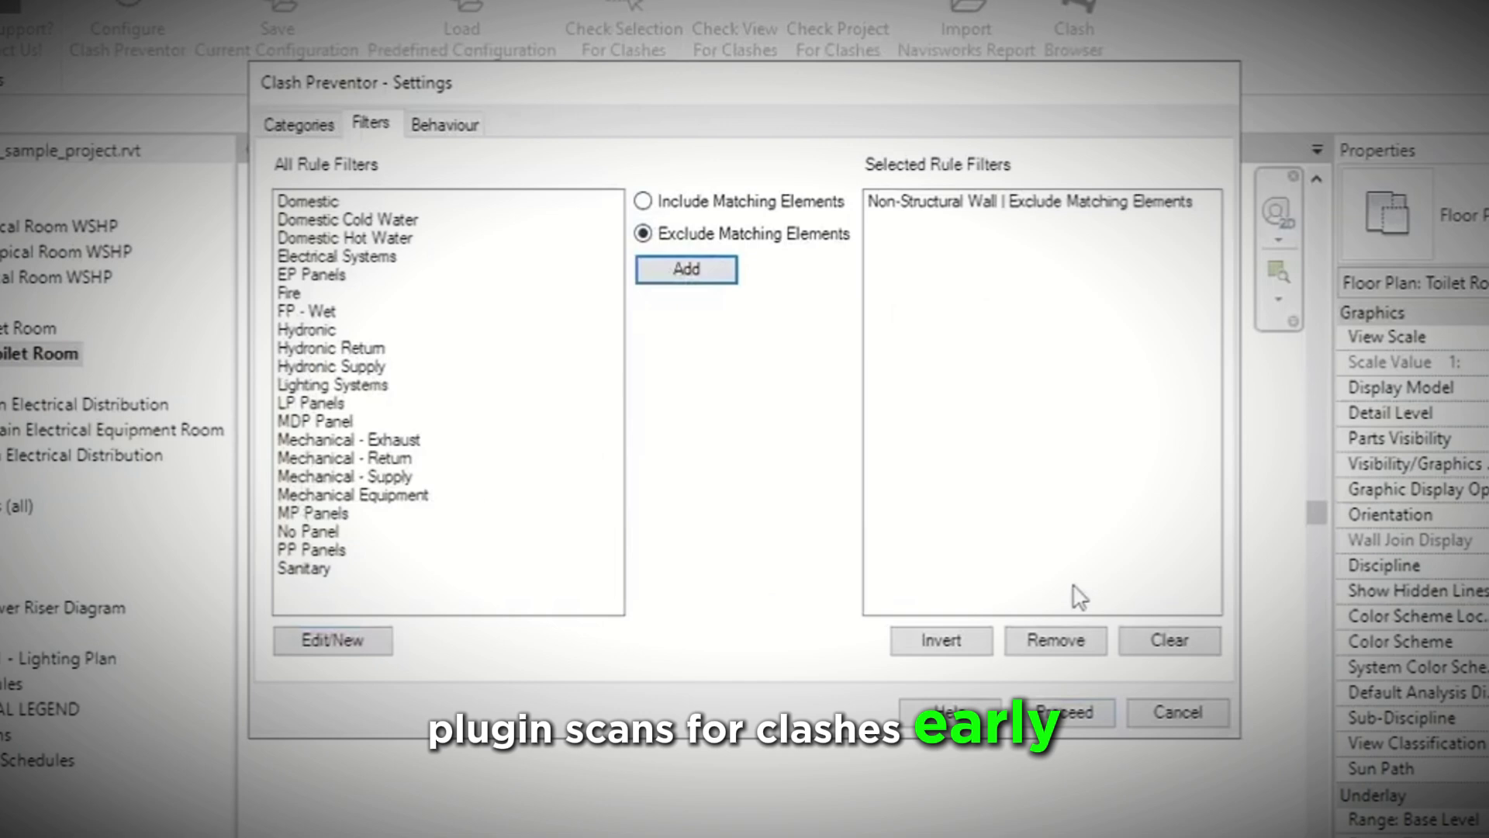
left_click(1064, 712)
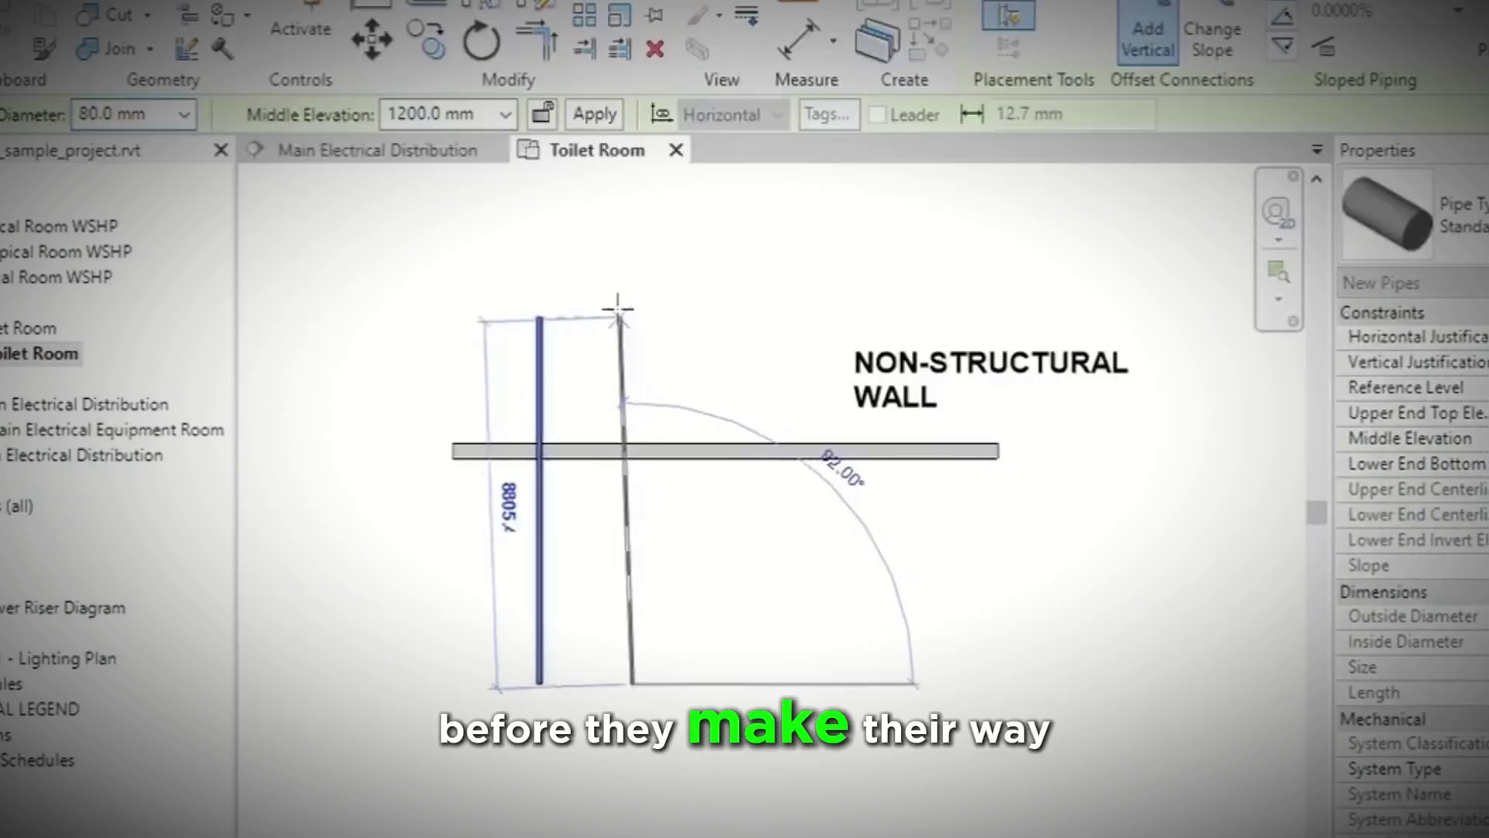
left_click(618, 305)
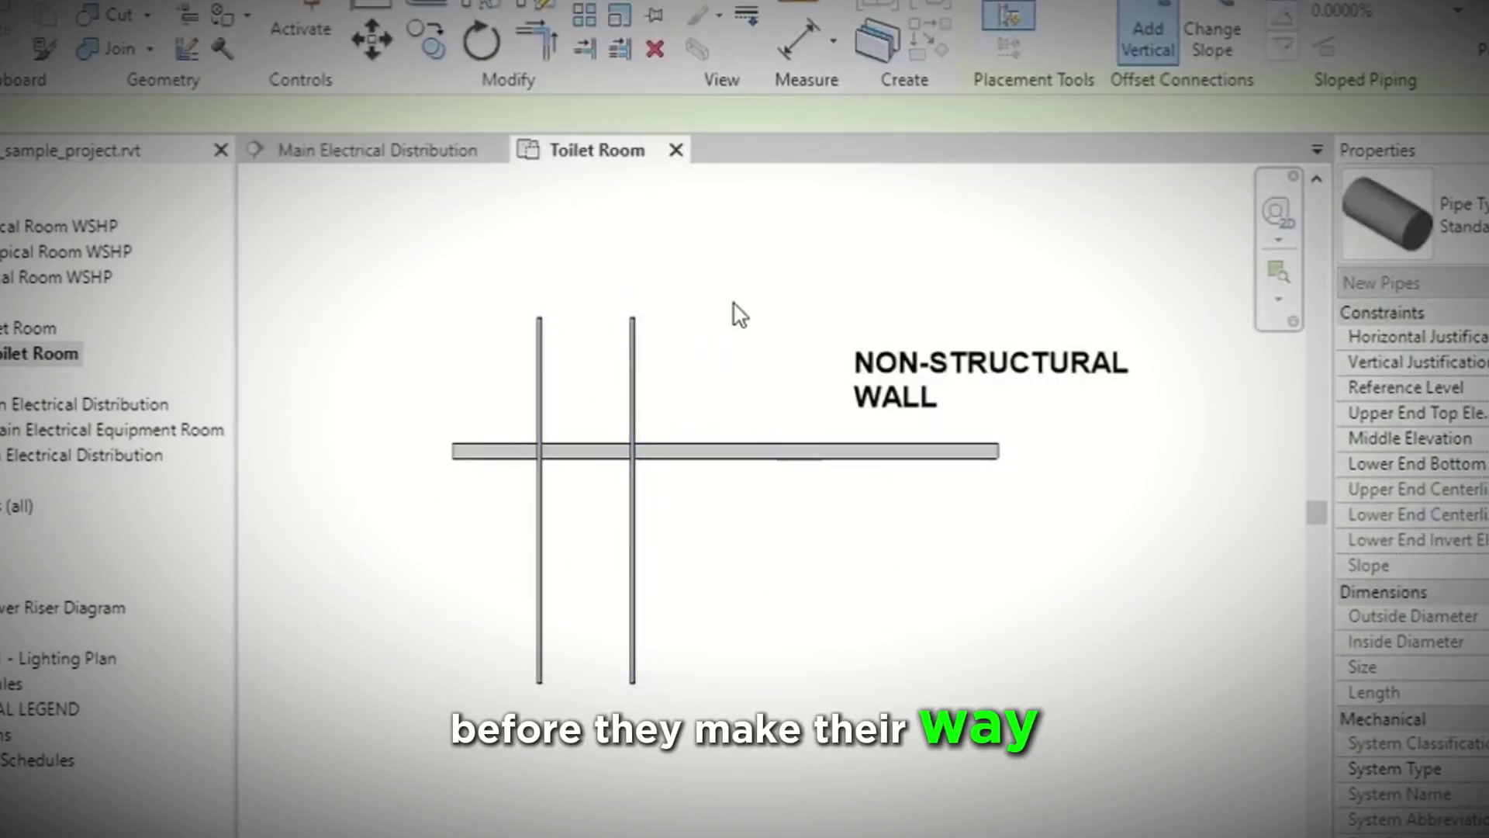
key("Escape")
key("Escape")
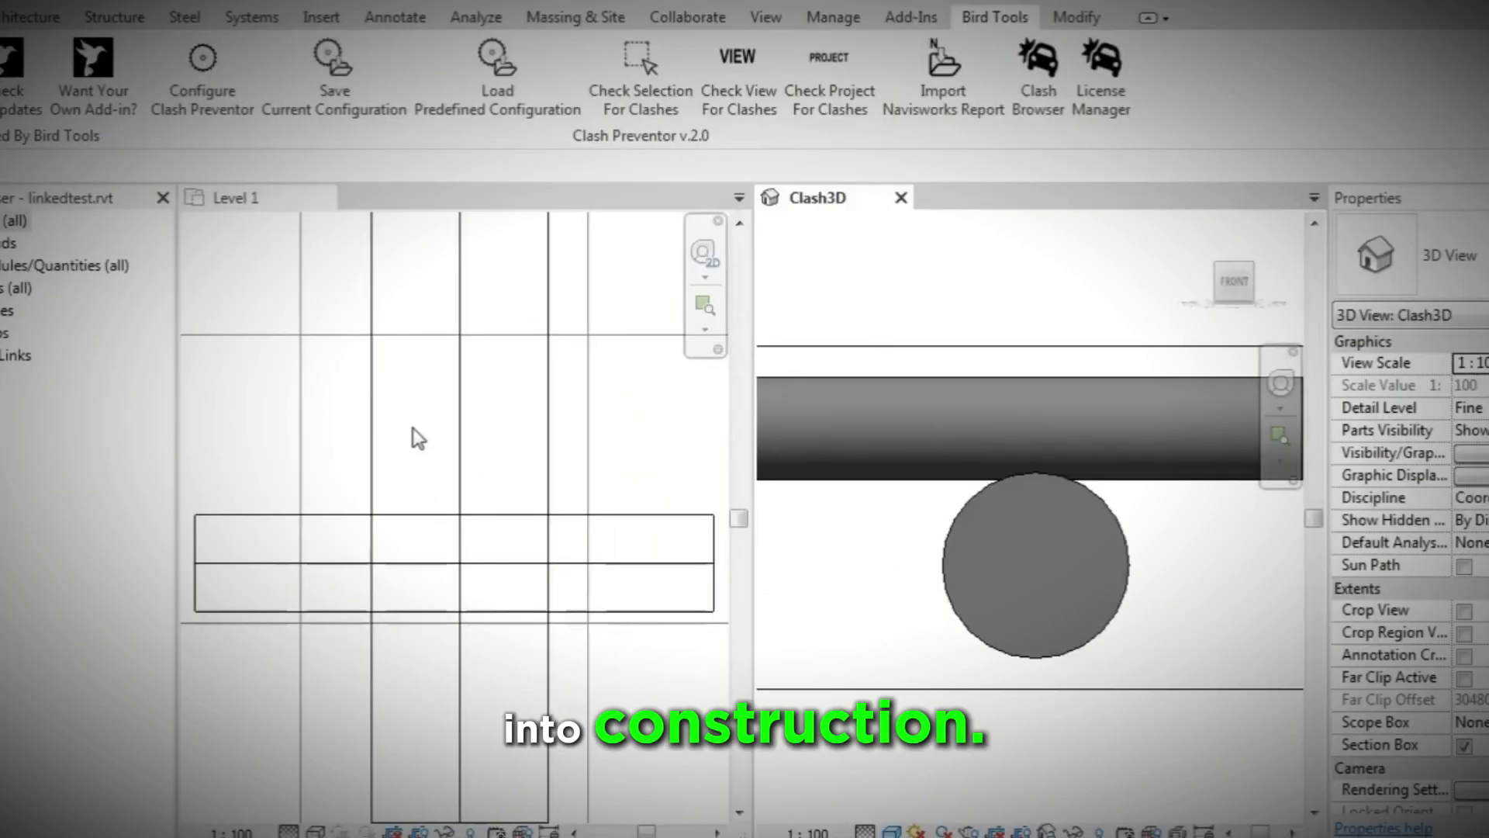
Limit clash checks to elements of the New Construction phase and activate Level 1.
left_click(203, 78)
left_click(440, 196)
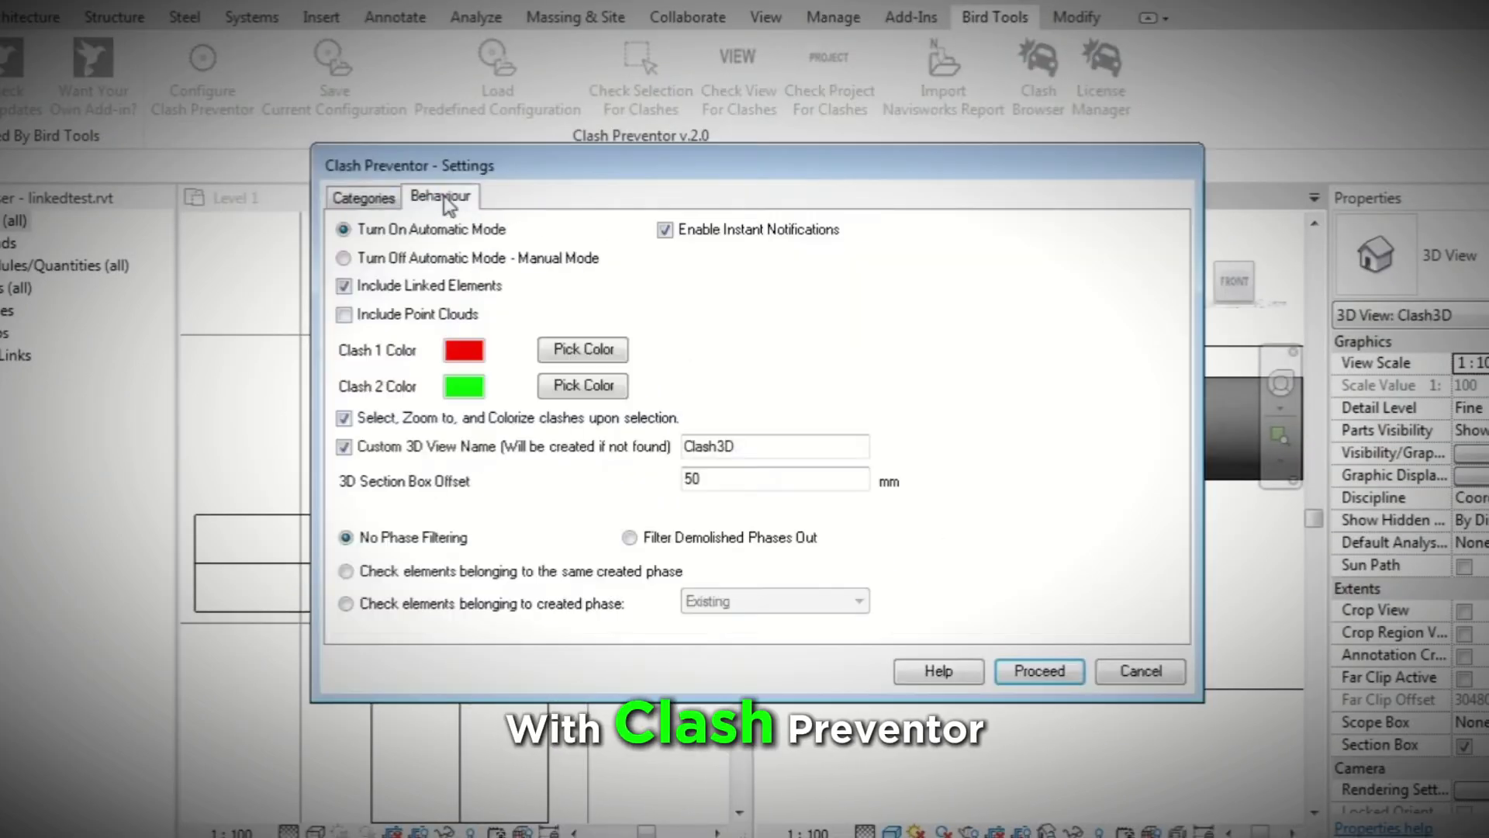
left_click(630, 536)
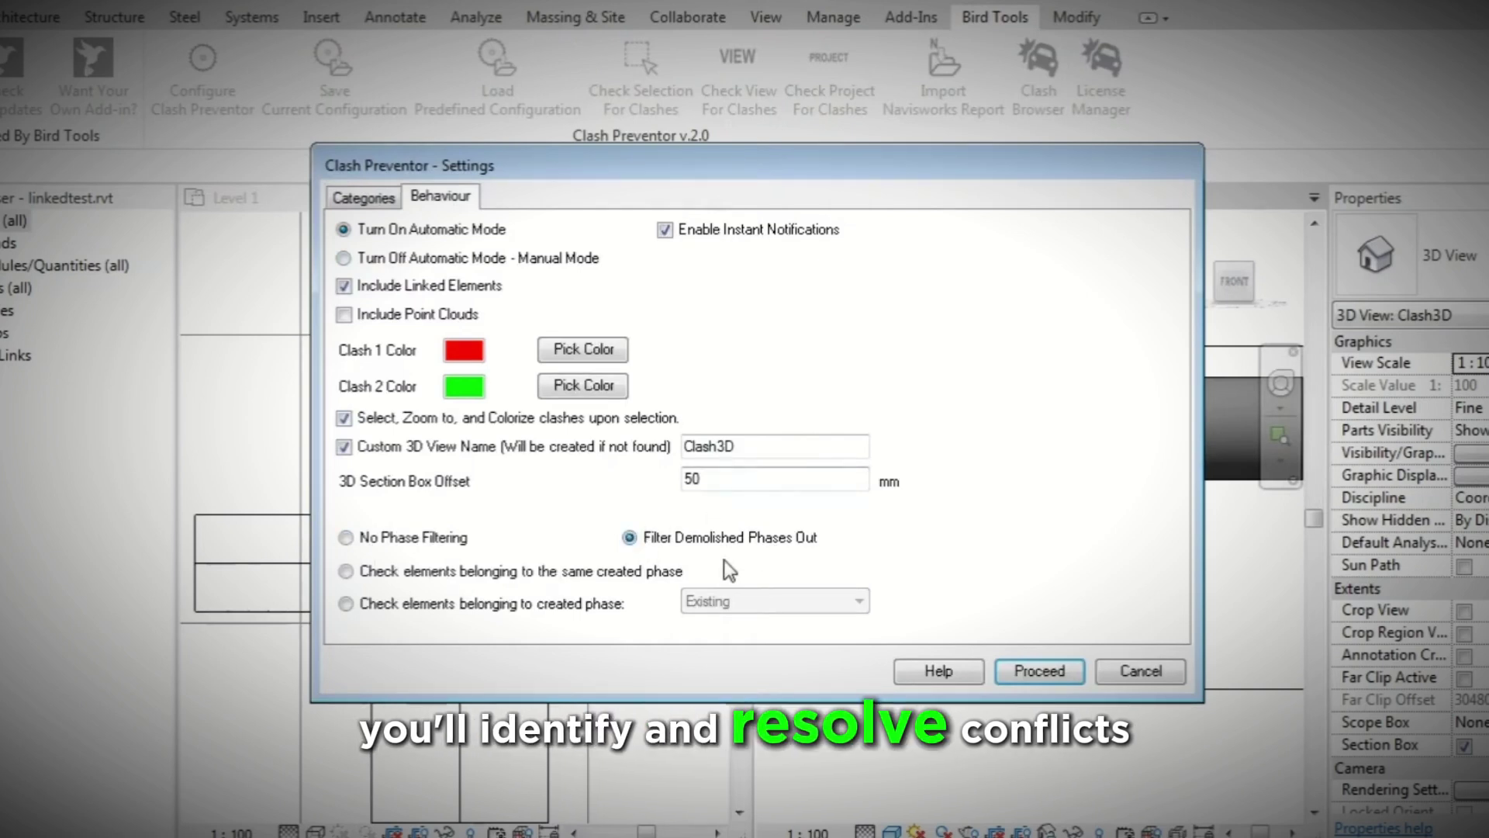
left_click(541, 574)
left_click(345, 604)
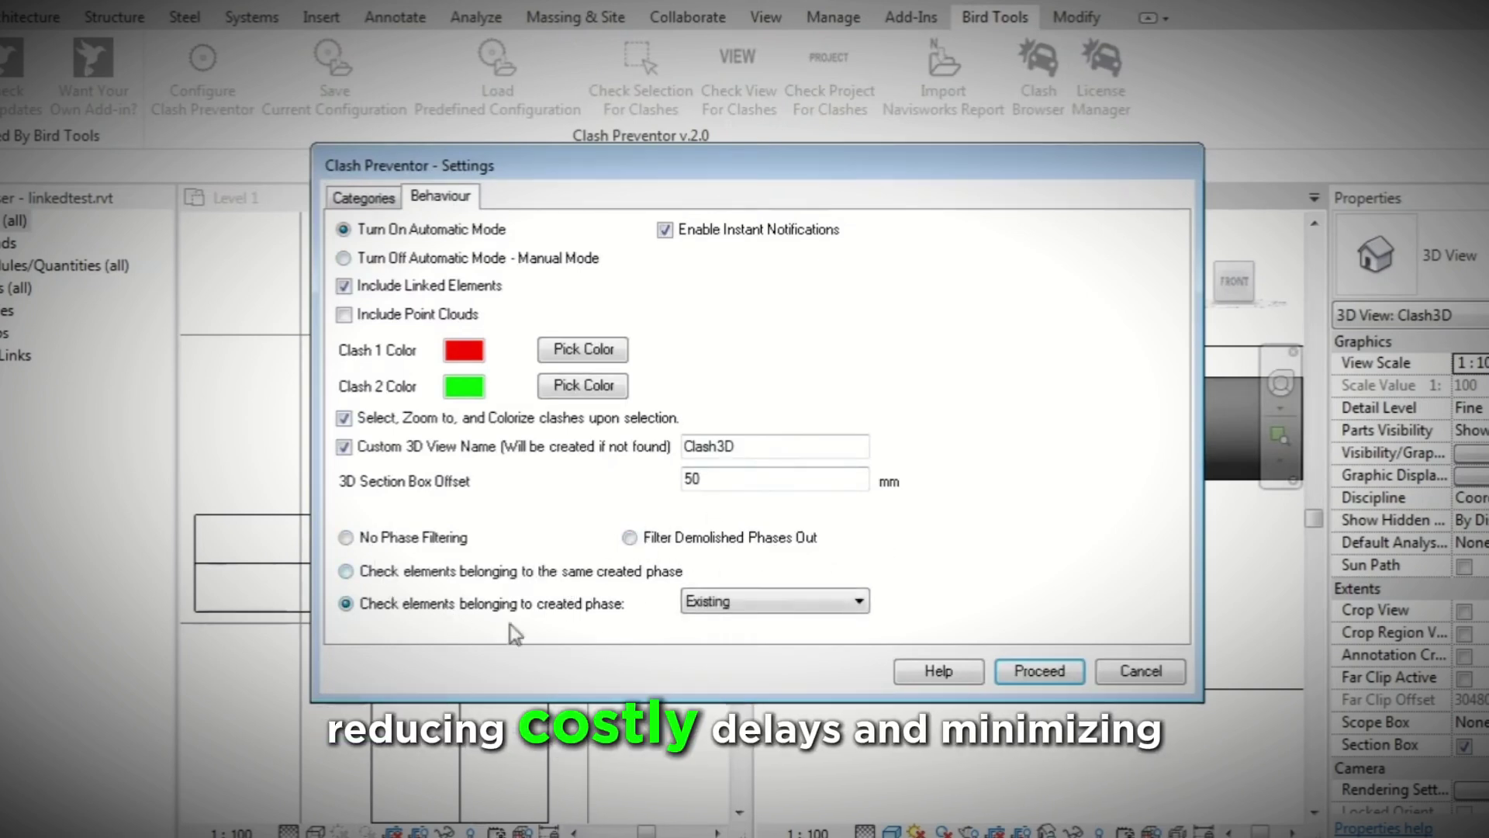
left_click(780, 604)
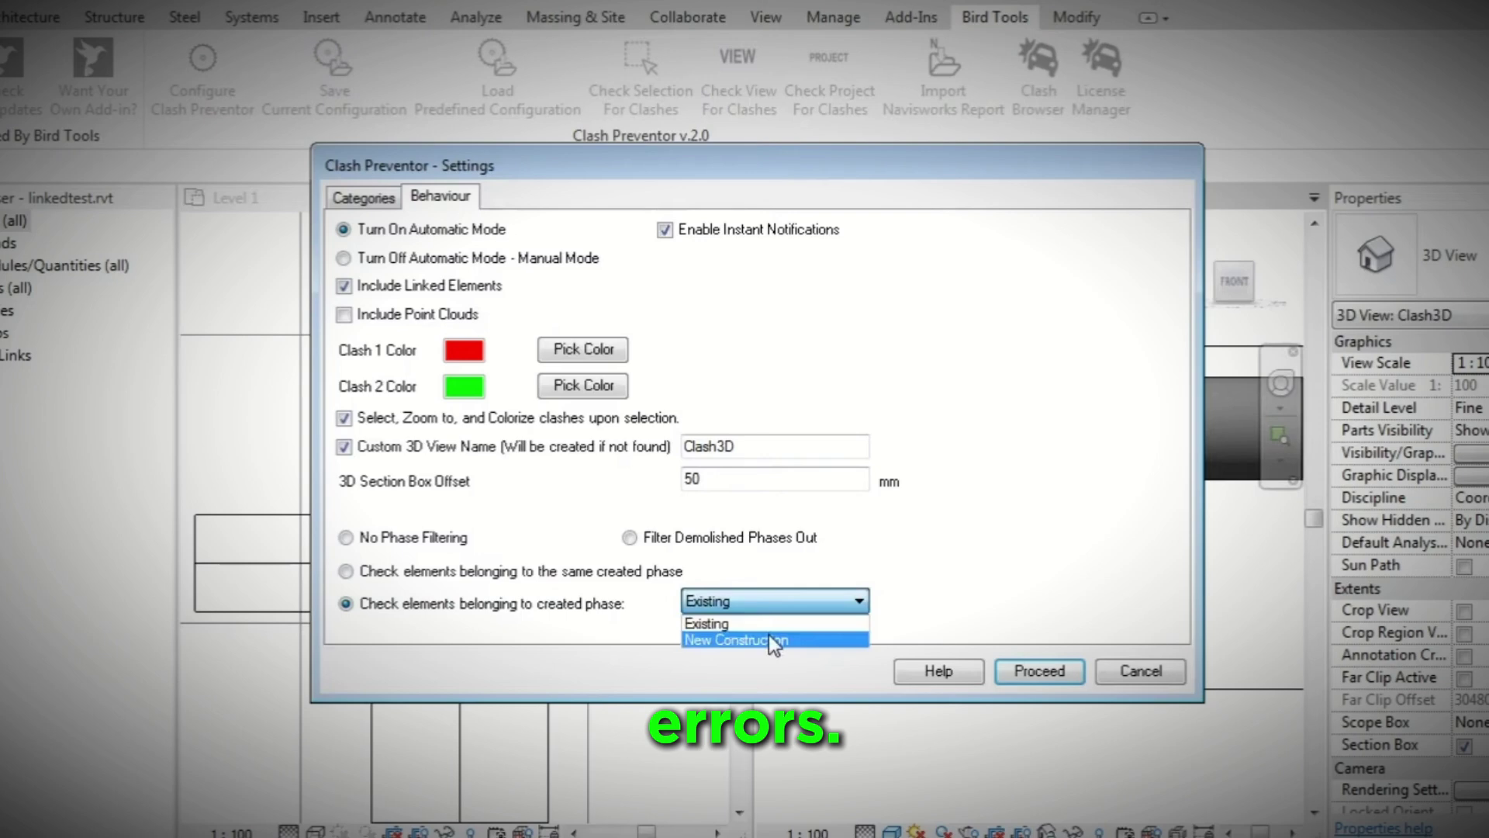
left_click(770, 638)
left_click(1037, 671)
left_click(677, 606)
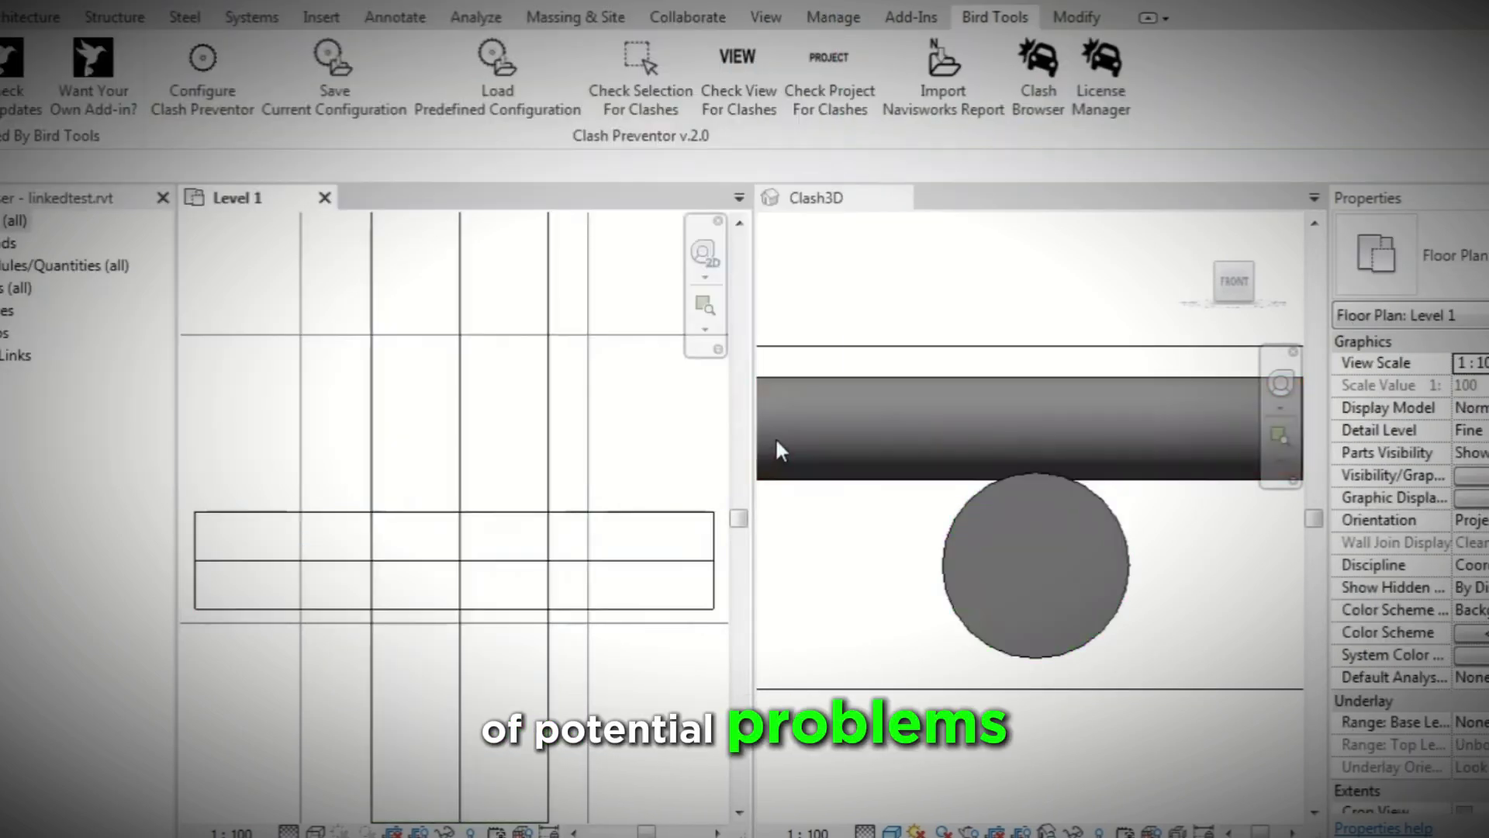
Switch the checked phase to Existing and select a clashing pipe in Level 1.
left_click(203, 85)
left_click(441, 196)
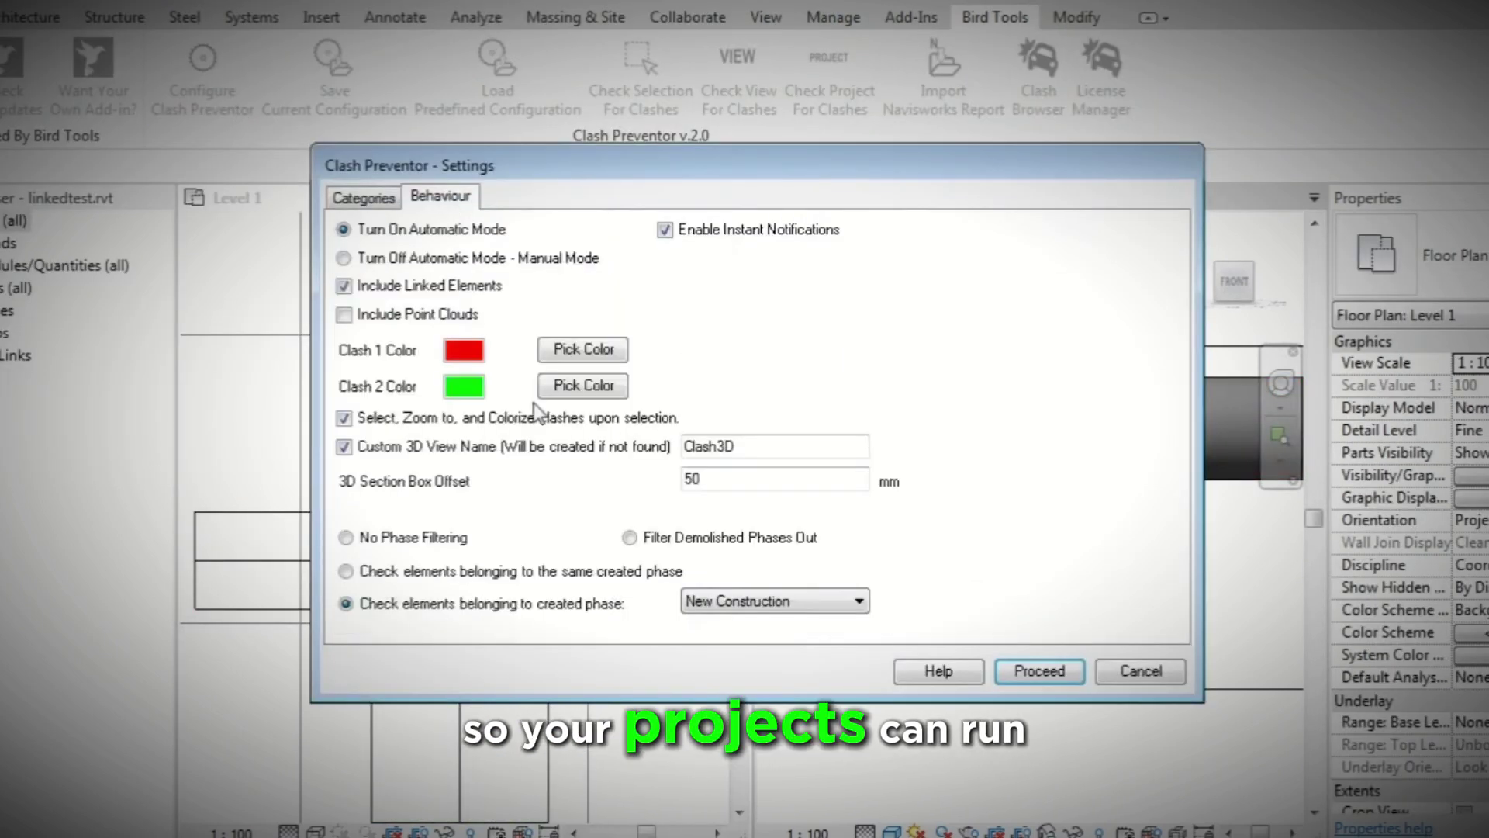
left_click(776, 601)
left_click(739, 618)
left_click(1038, 671)
left_click(681, 512)
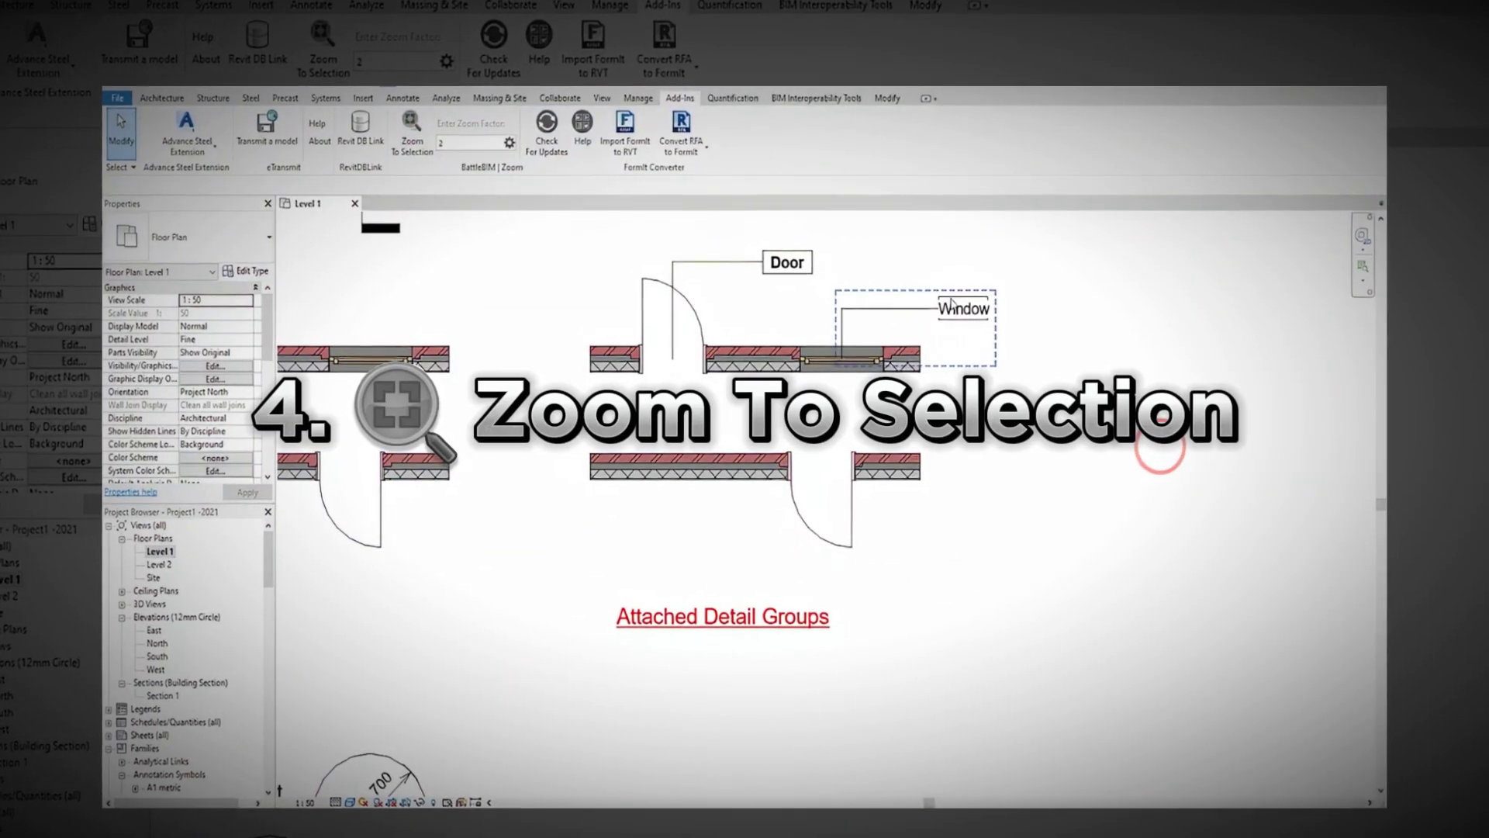
Zoom To Selection on the Window tag group.
left_click(934, 366)
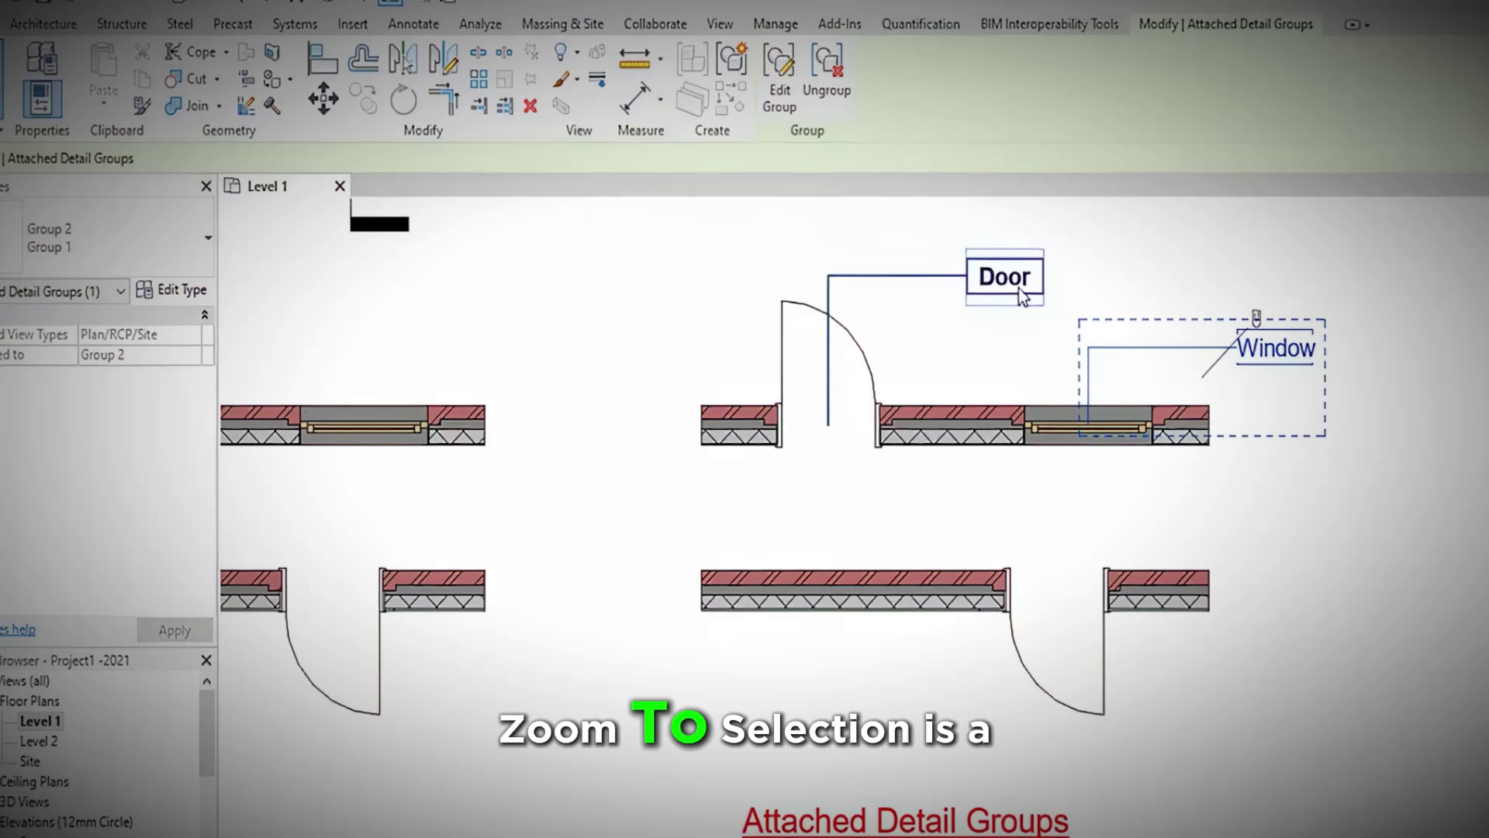
left_click(664, 16)
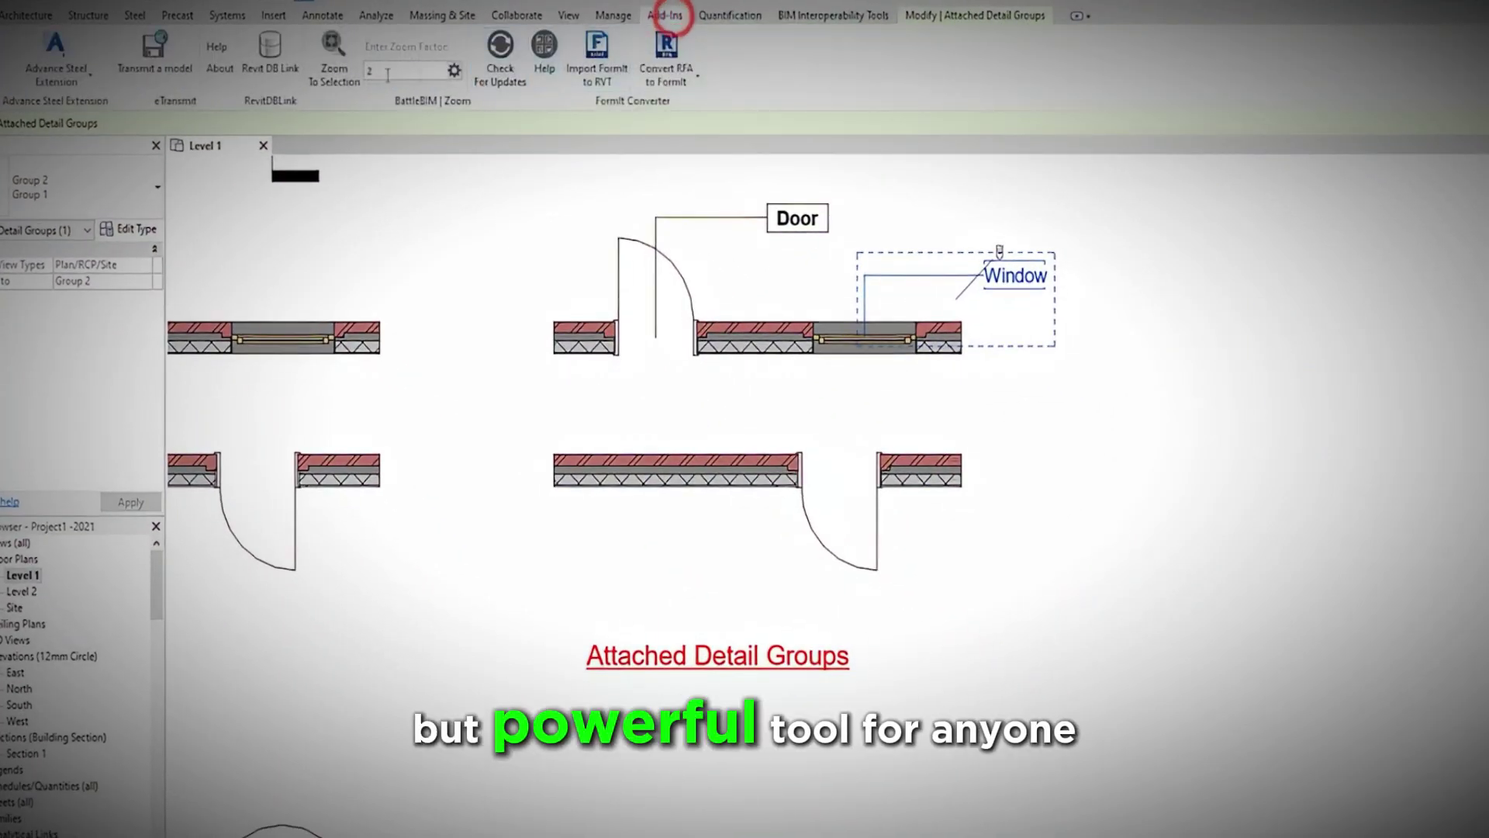
left_click(334, 66)
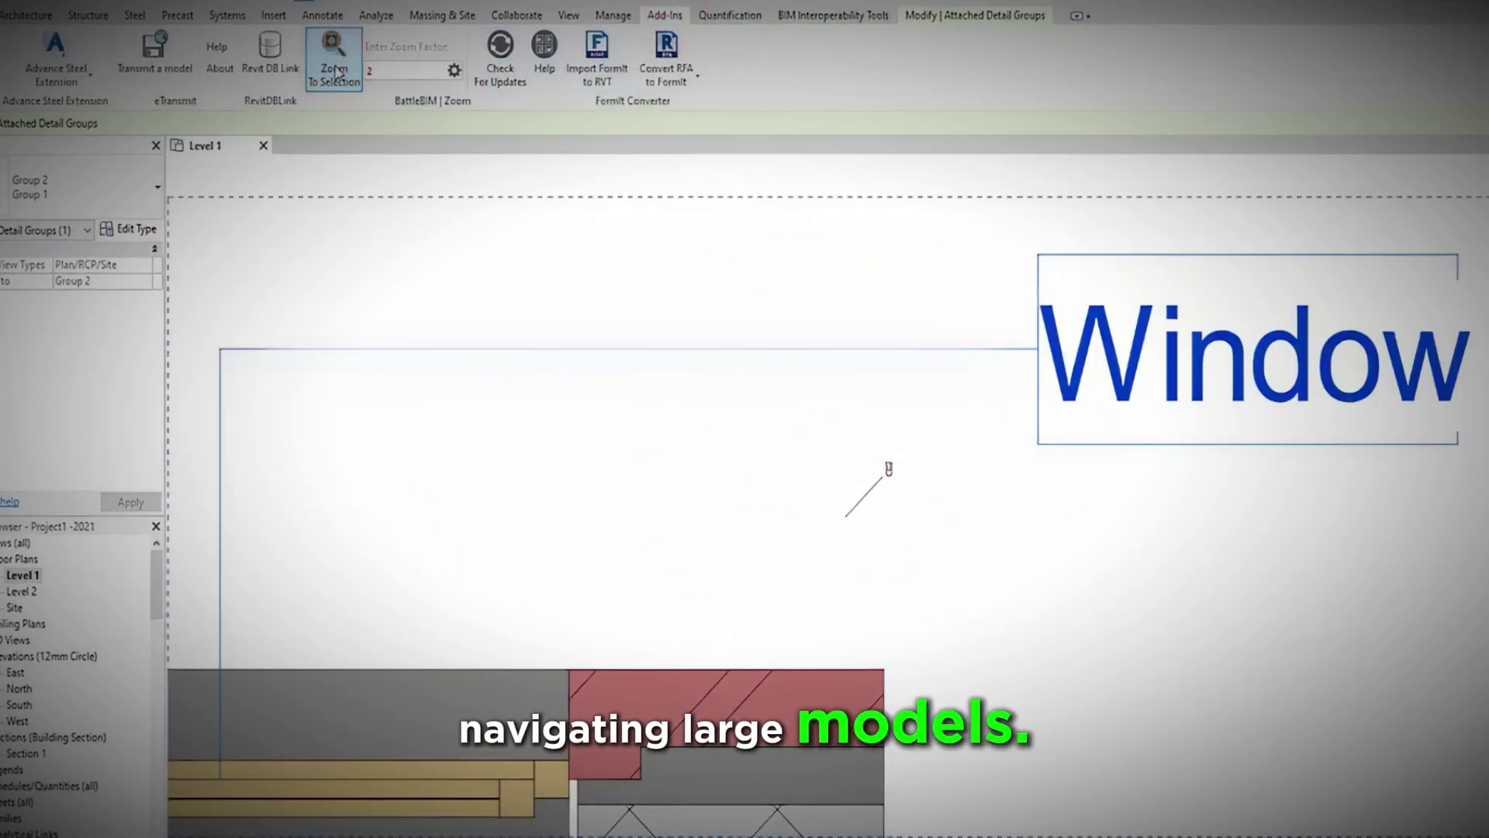
Zoom To Selection on the Sample Text detail group.
scroll(820, 332, "down", 5)
scroll(947, 199, "up", 2)
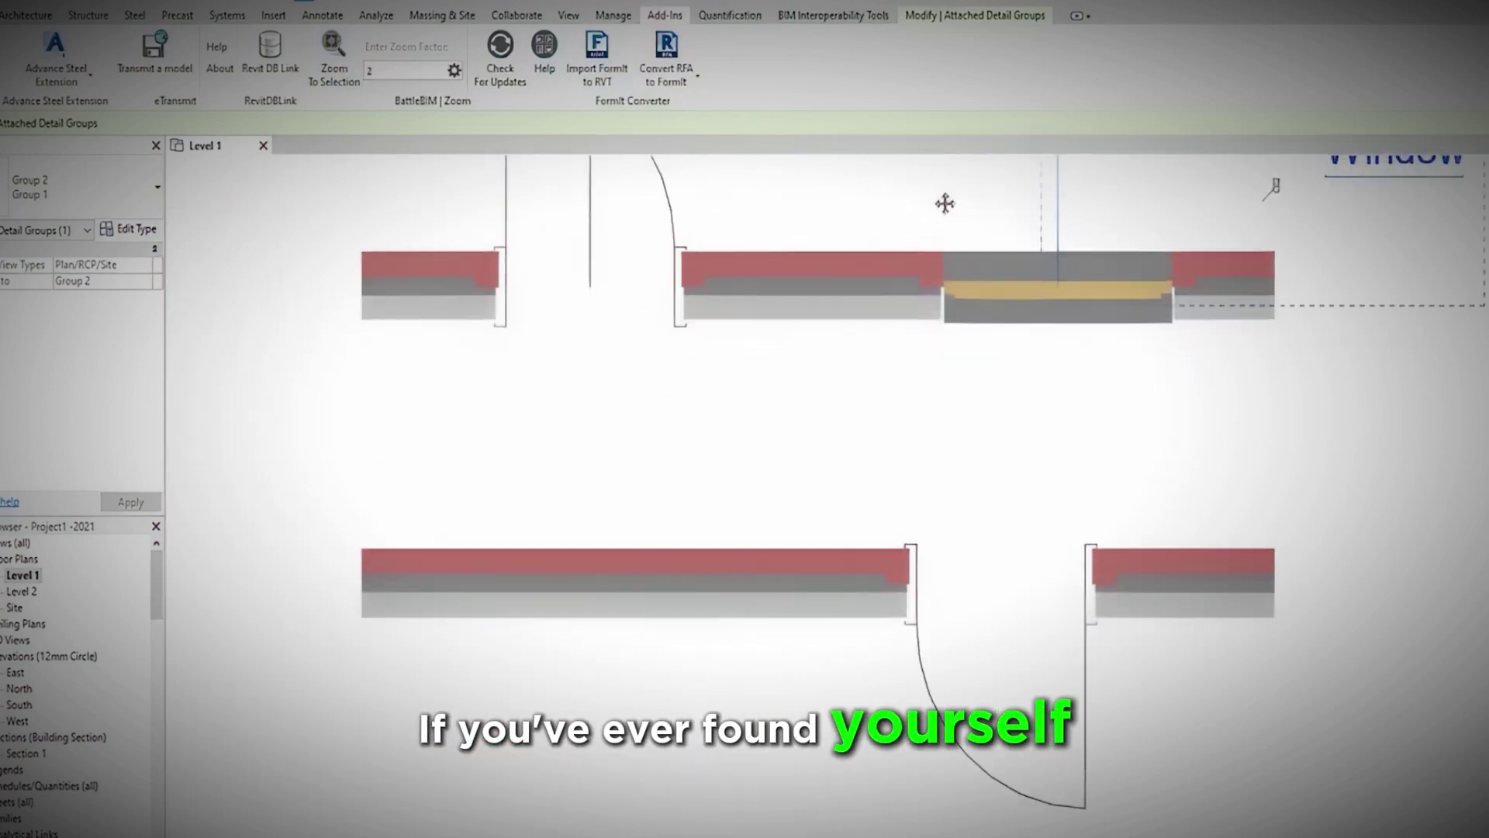
scroll(762, 429, "down", 2)
scroll(651, 538, "down", 2)
scroll(698, 515, "down", 10)
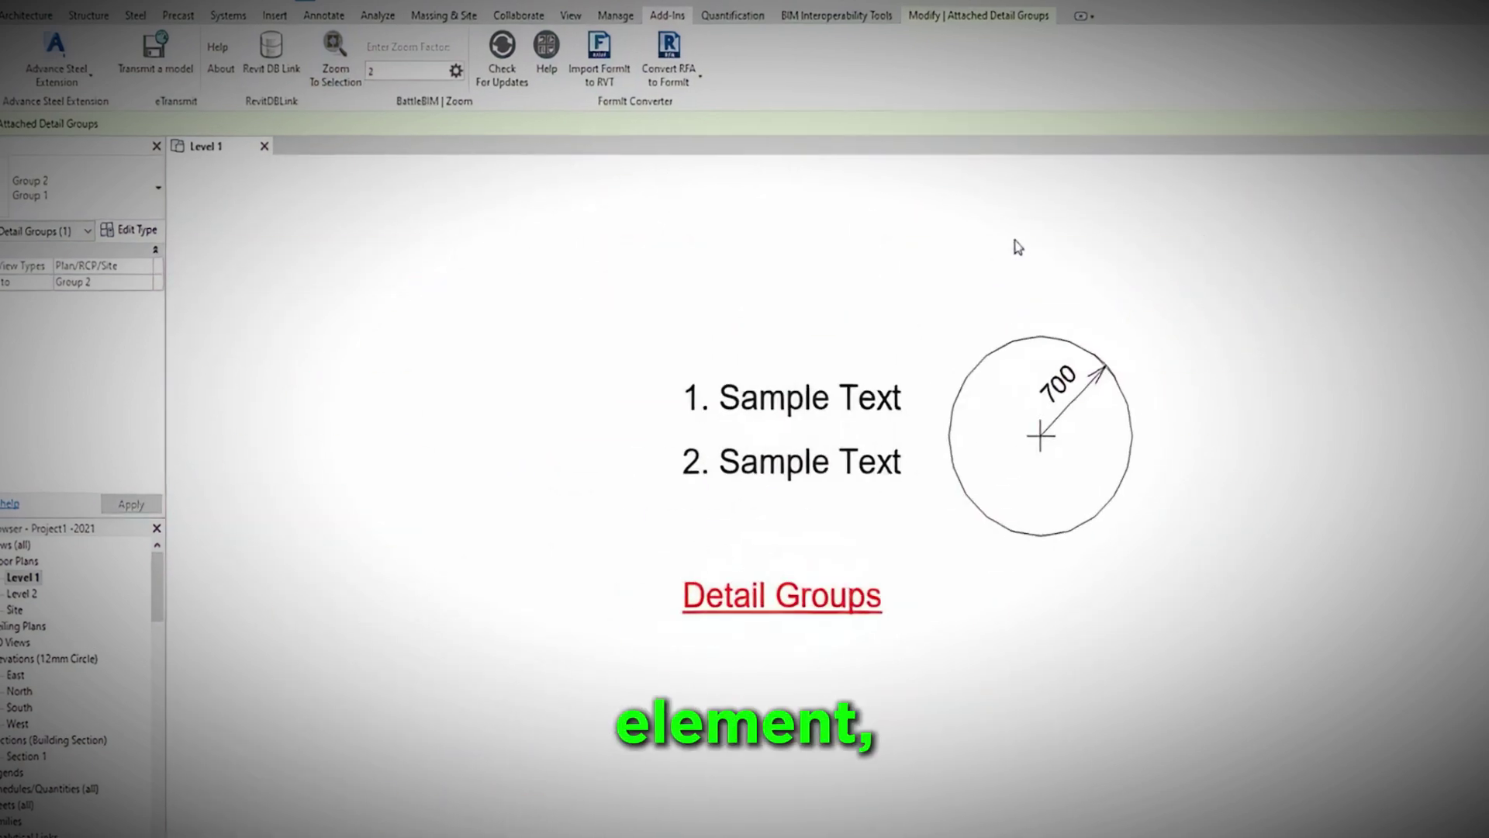
left_click(1021, 543)
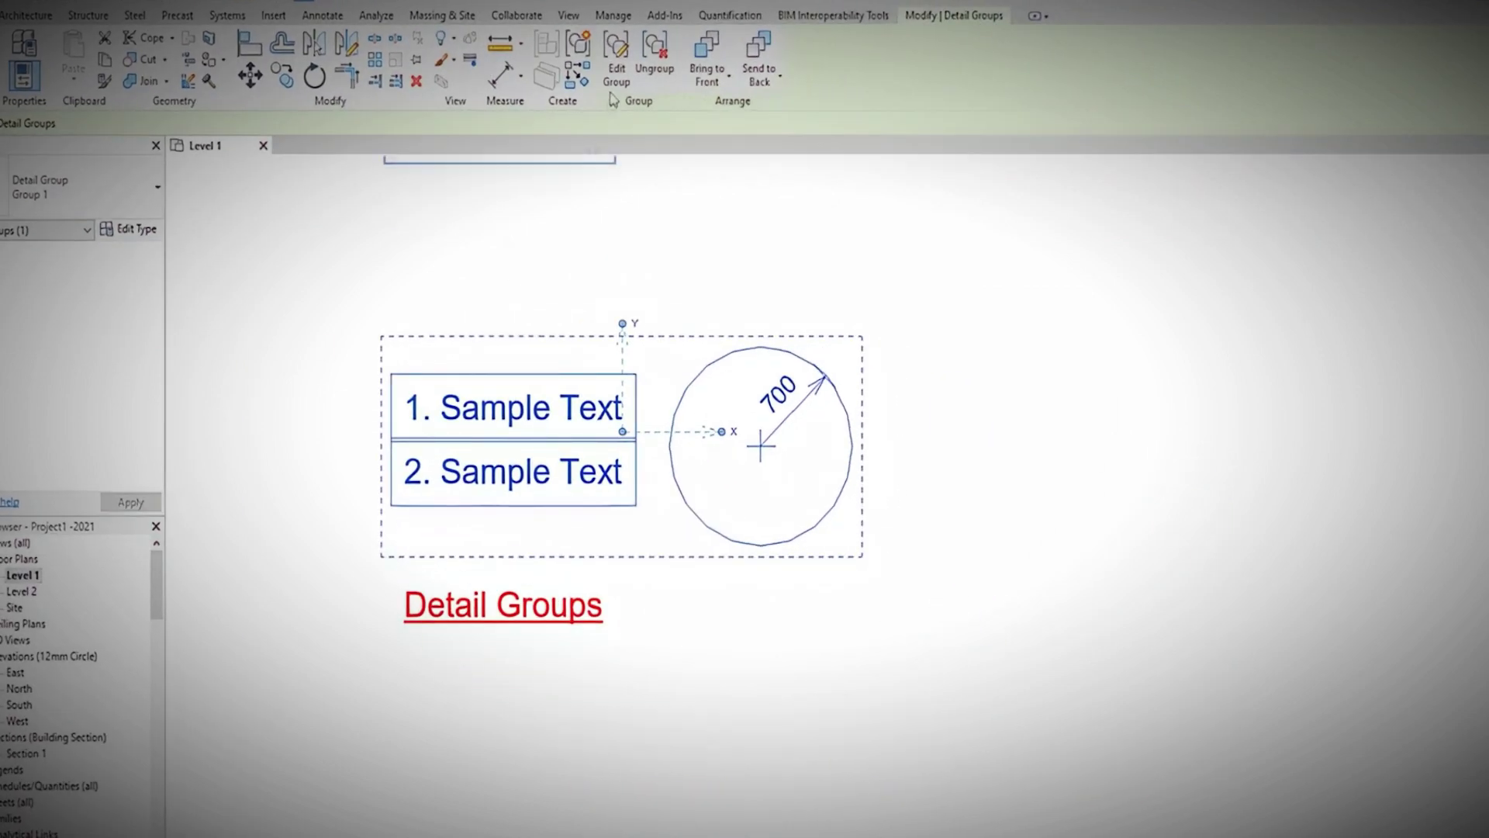
left_click(670, 16)
left_click(333, 58)
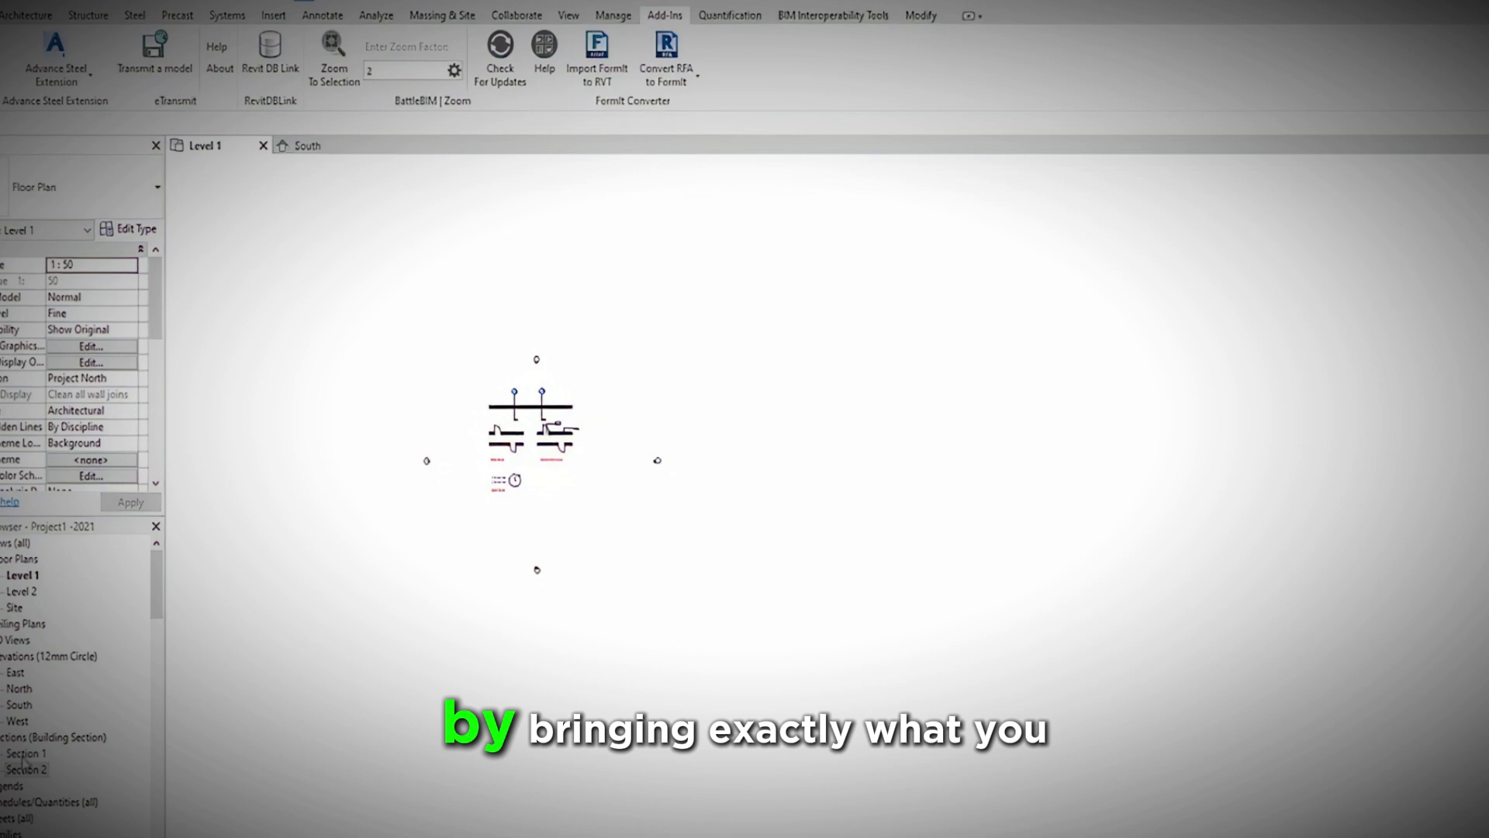
Save a zoom factor of 4, then zoom onto the section marks and Detail Groups text.
left_click(23, 769)
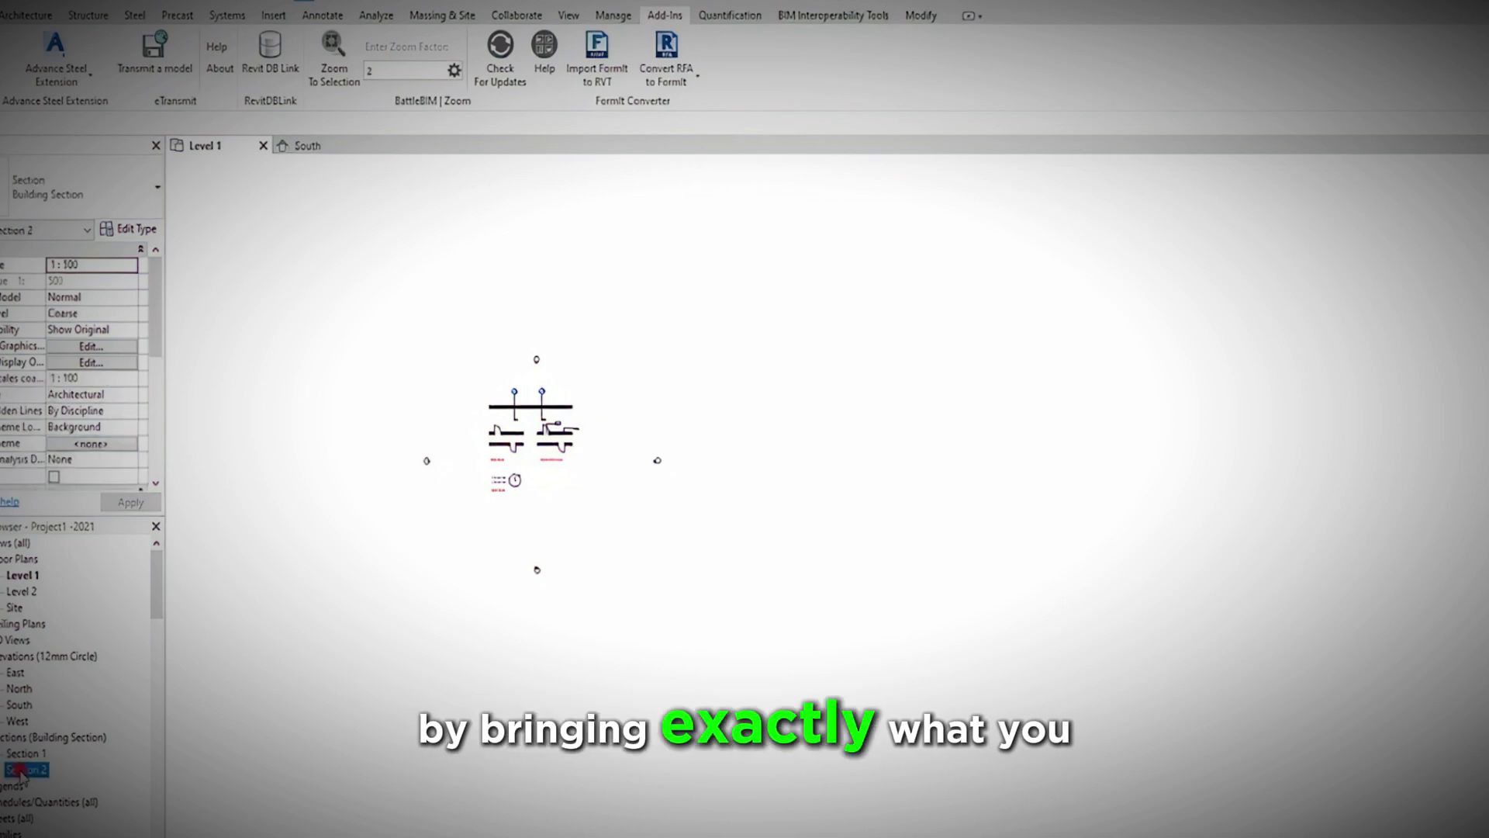
left_click(330, 62)
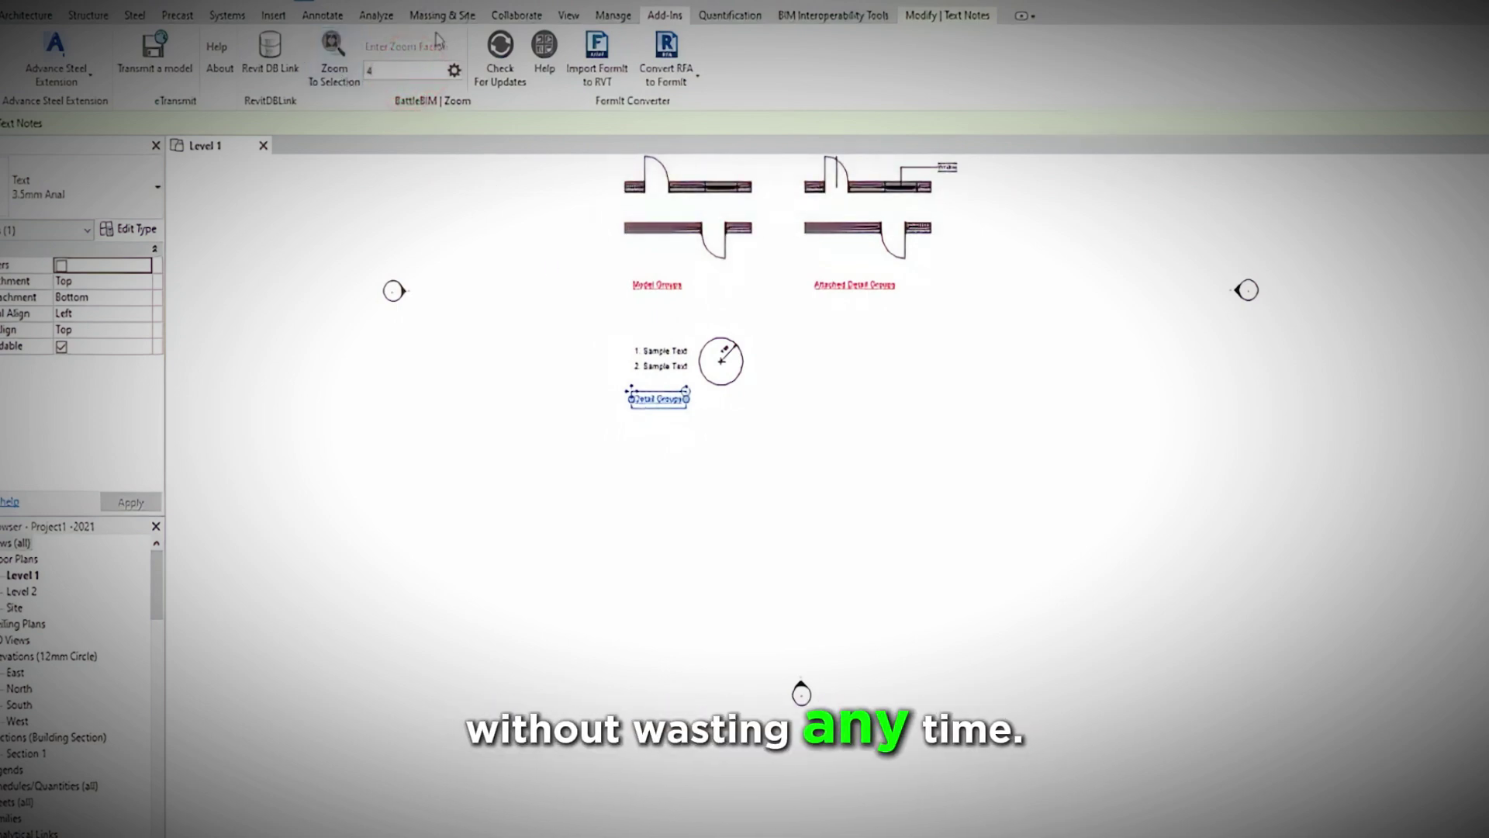
left_click(454, 70)
left_click(855, 460)
left_click(334, 64)
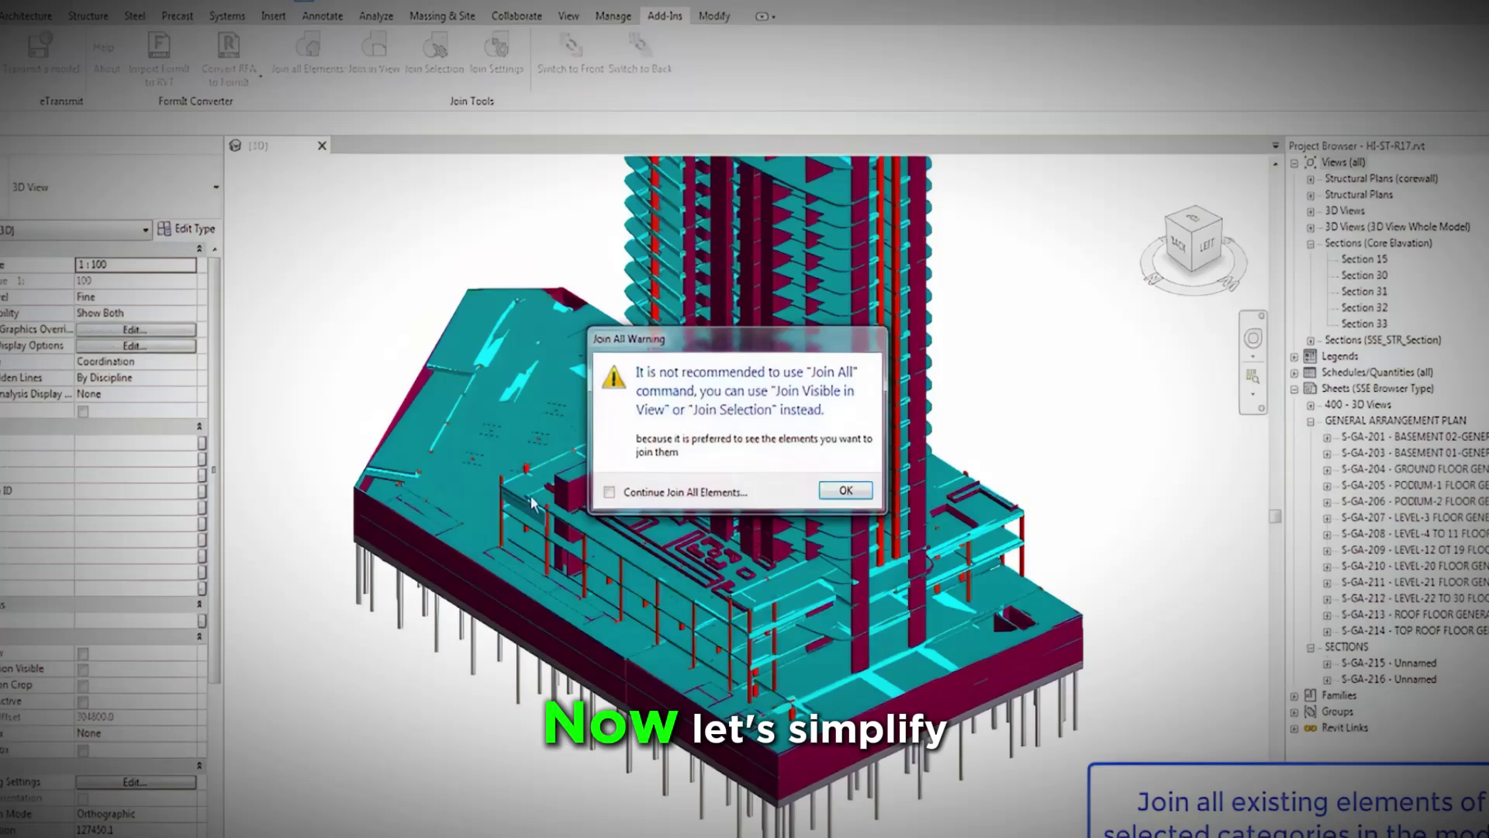
Join all elements across every category with Magic Join, unjoining the uncuttable ones.
left_click(696, 495)
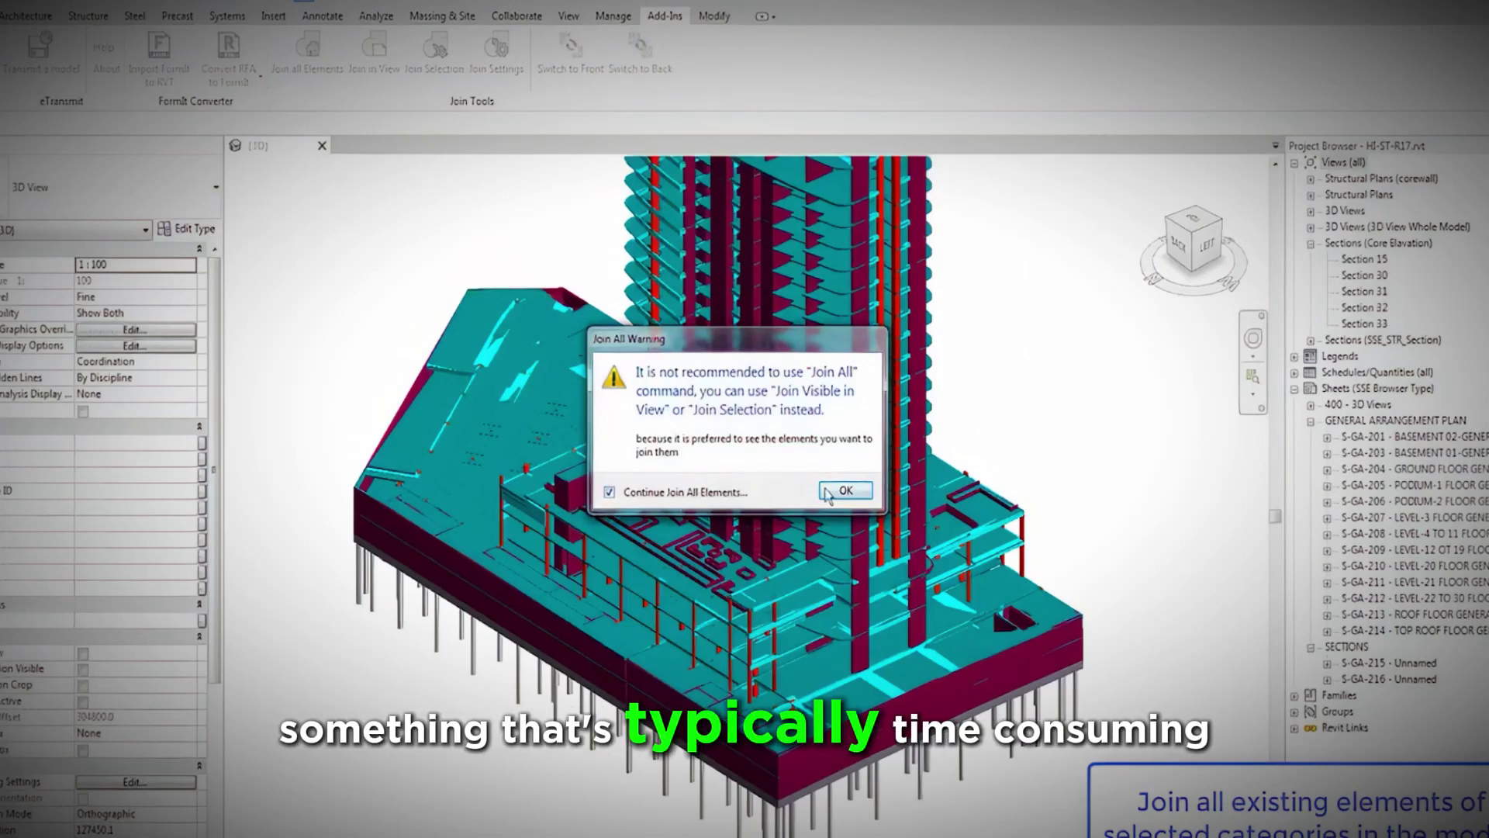
left_click(828, 492)
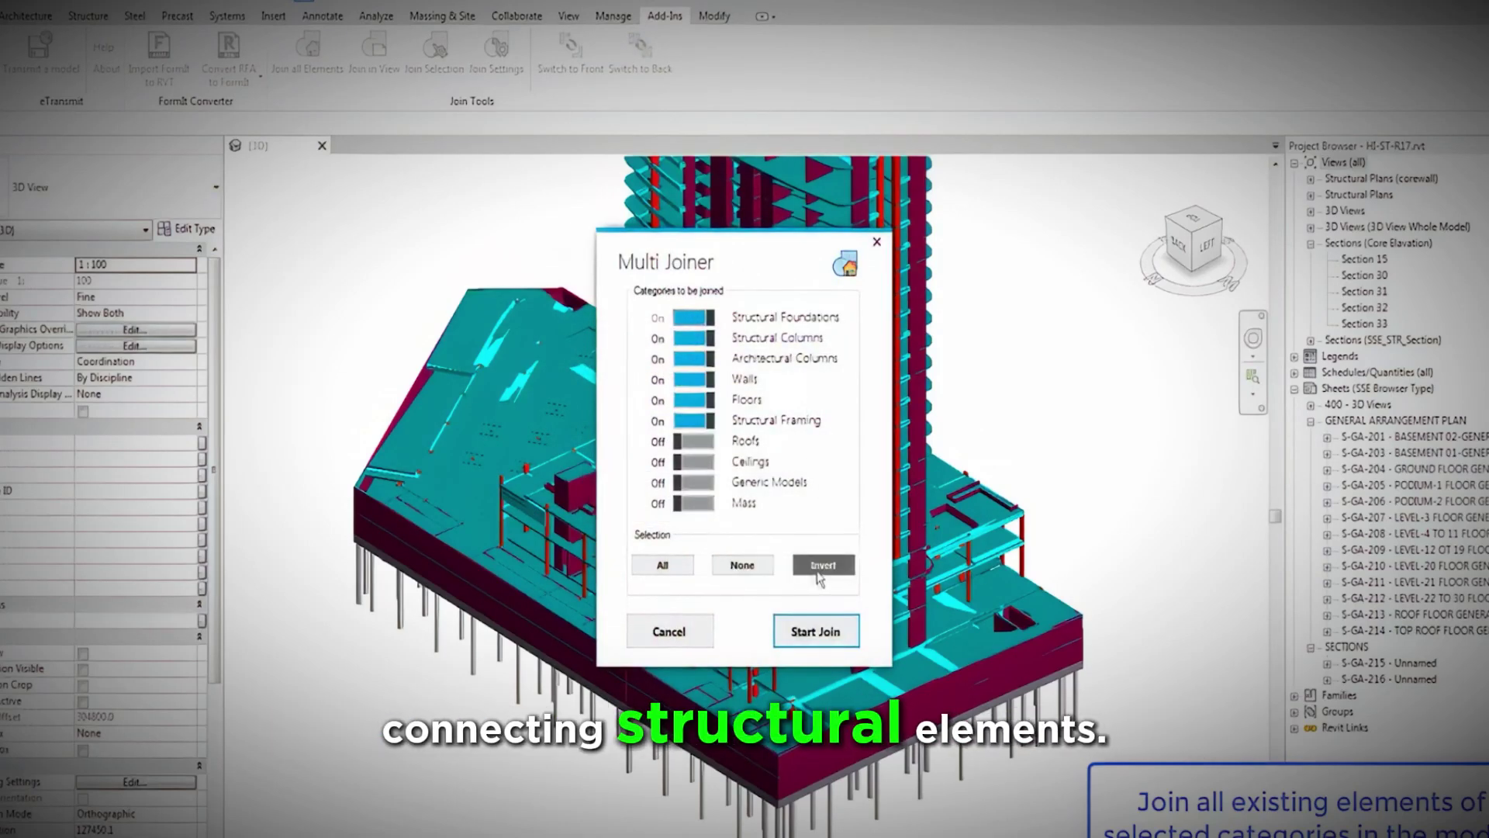
left_click(823, 565)
left_click(823, 566)
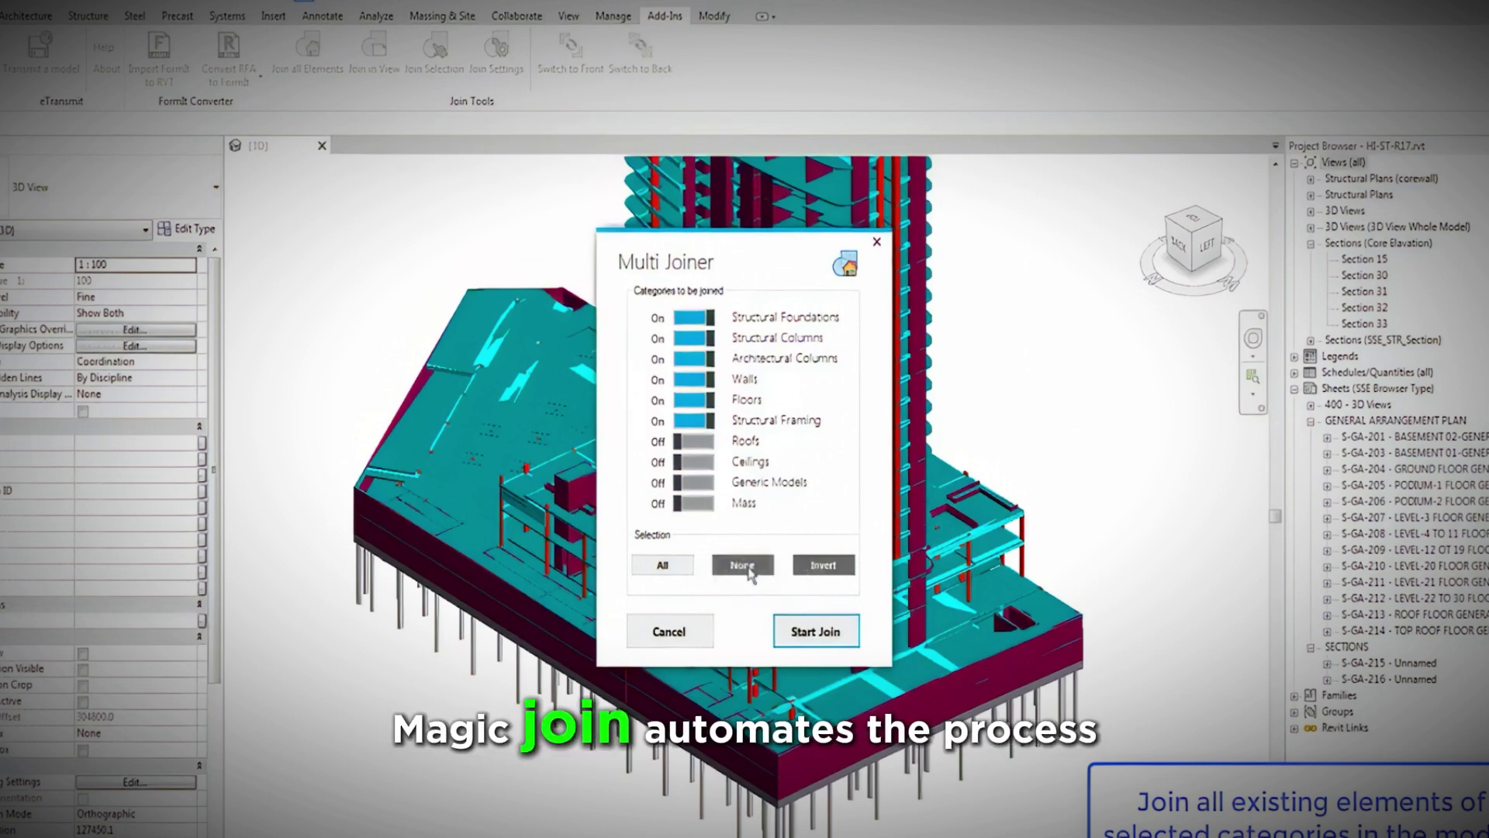
left_click(672, 571)
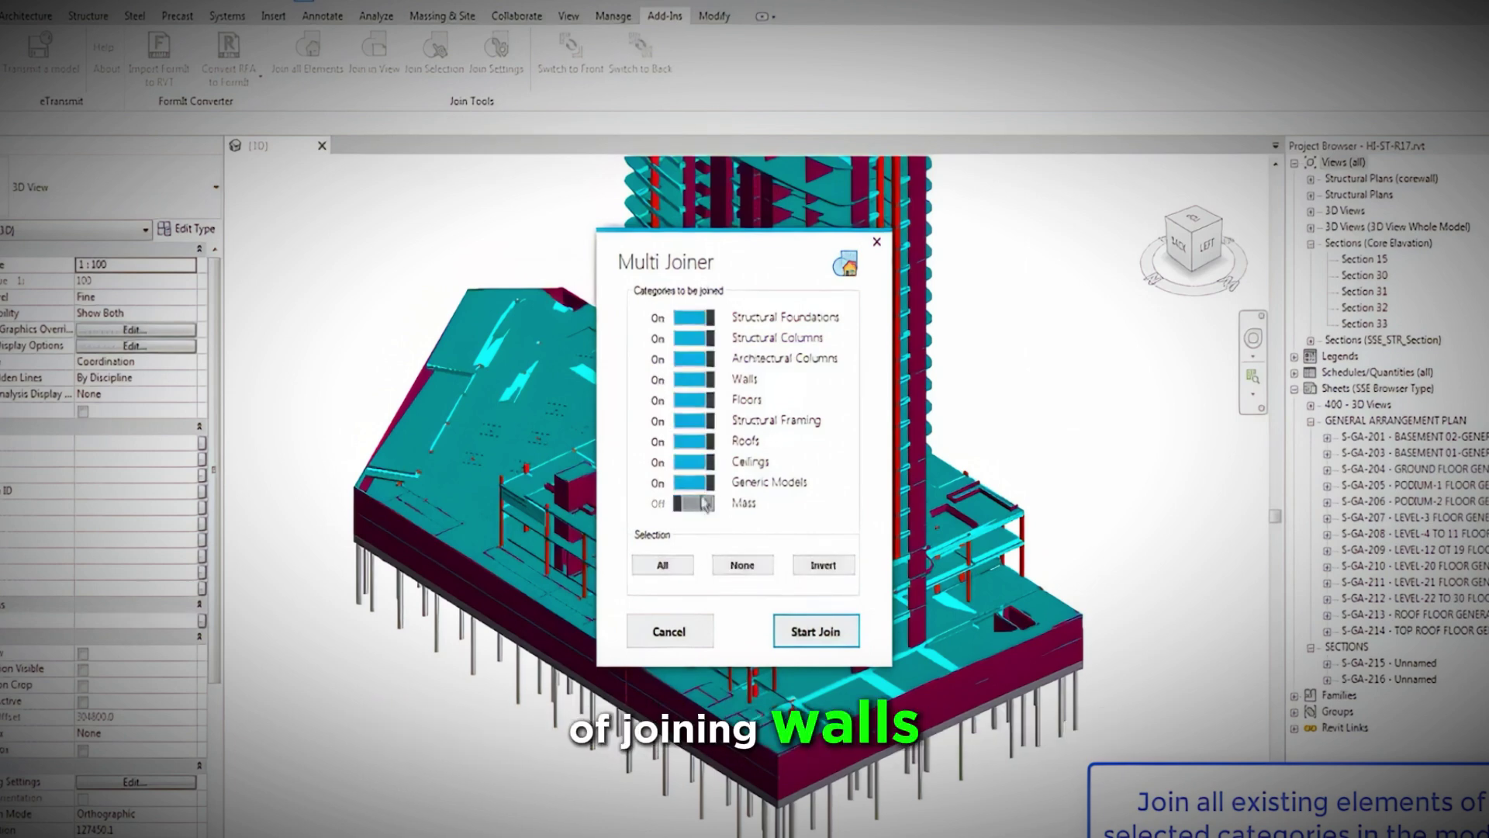
left_click(827, 643)
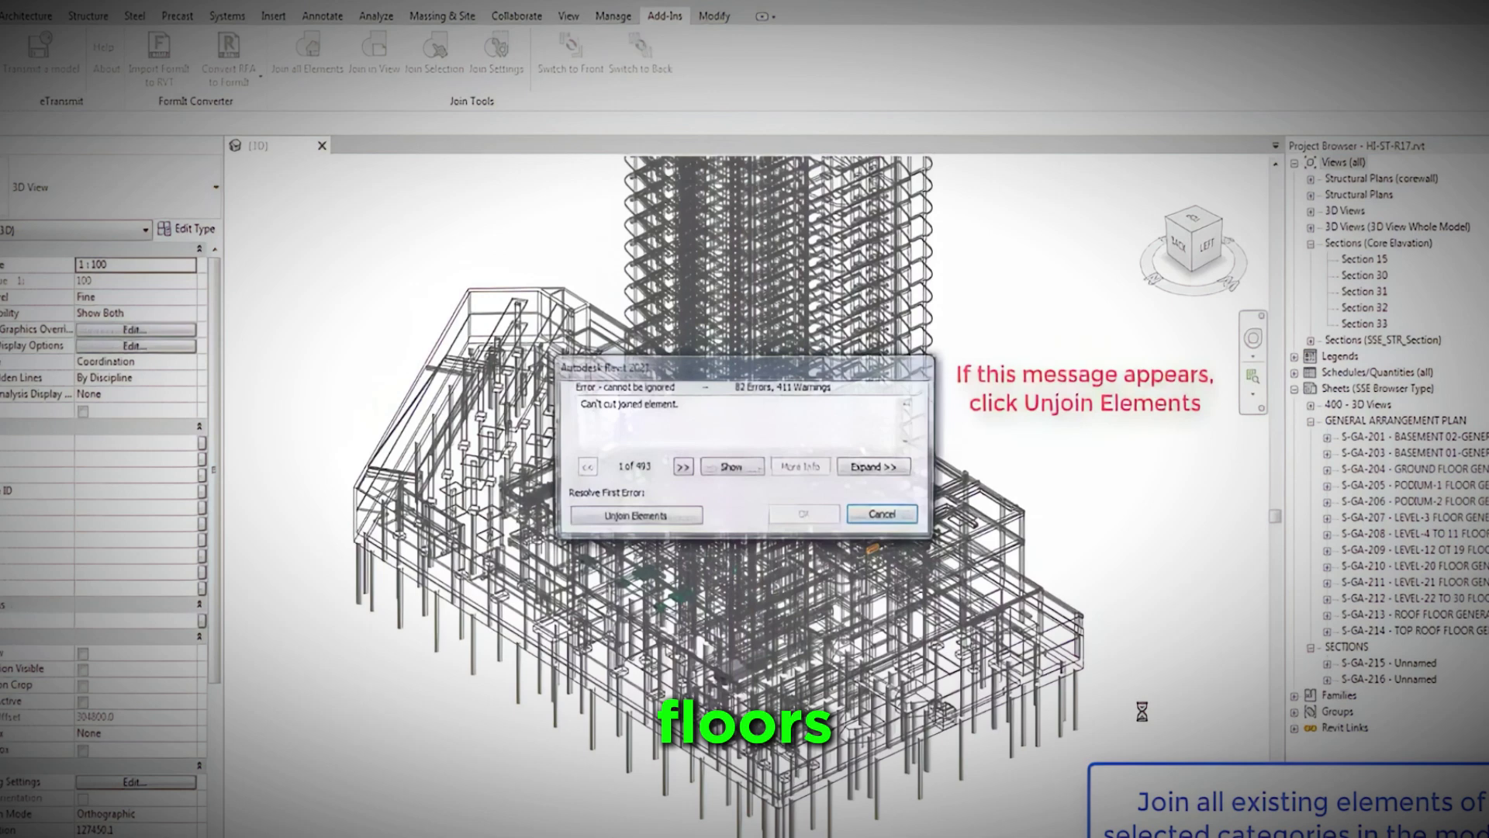
left_click(623, 518)
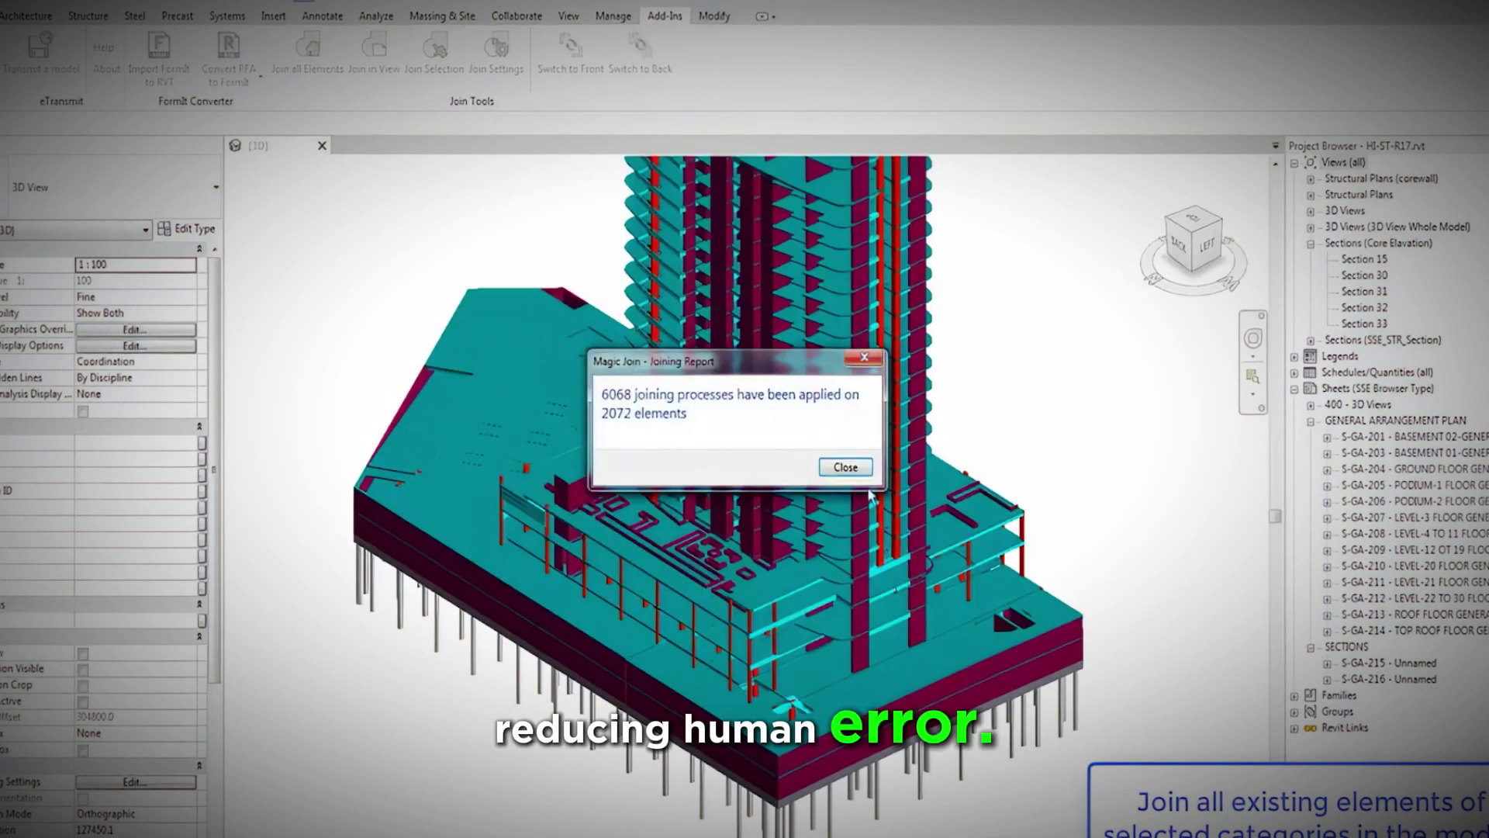
left_click(845, 467)
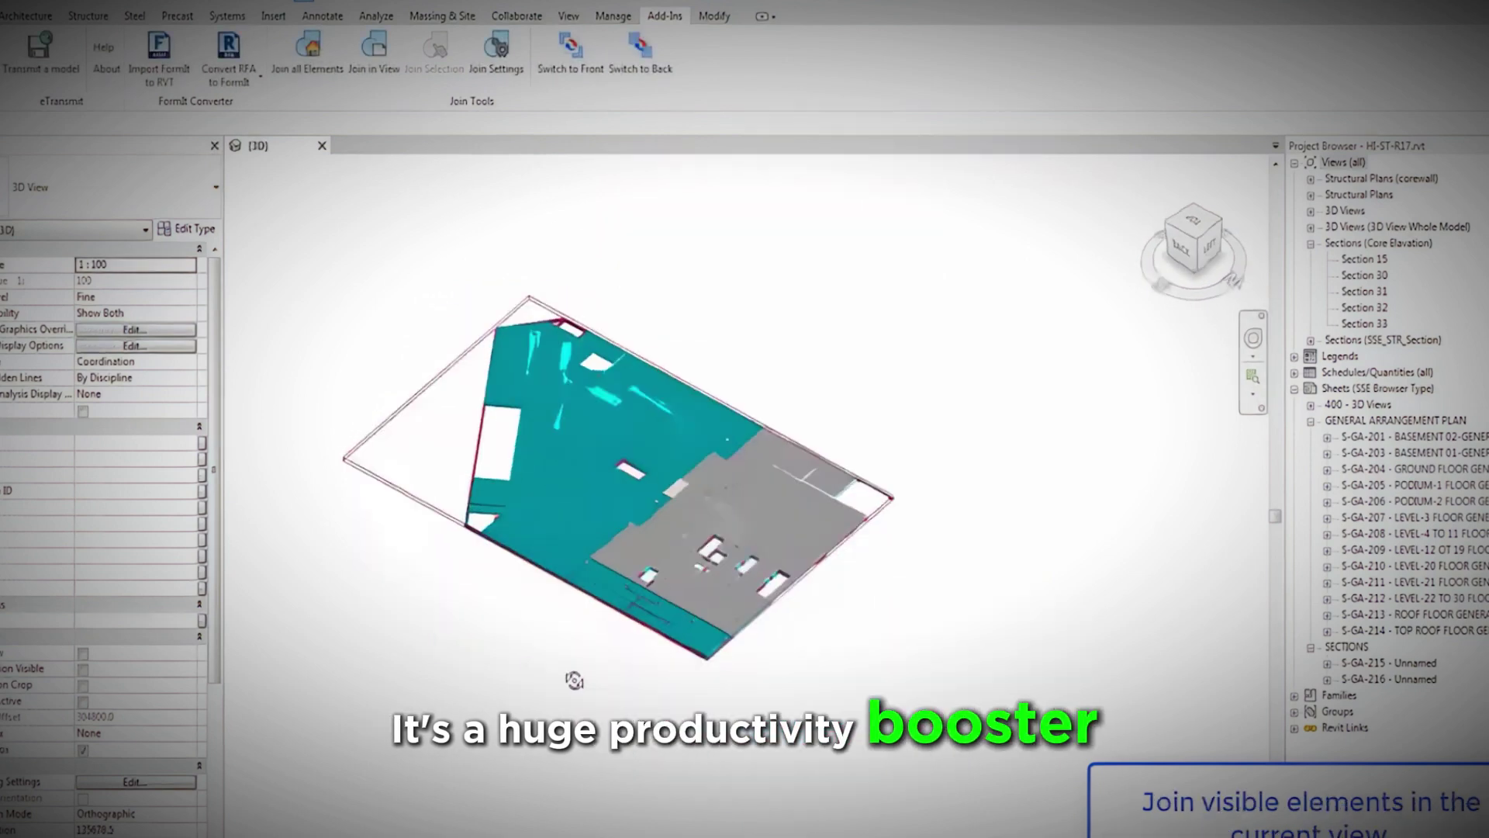
Hide the grey floor slab and orbit around the remaining slabs.
left_click(721, 449)
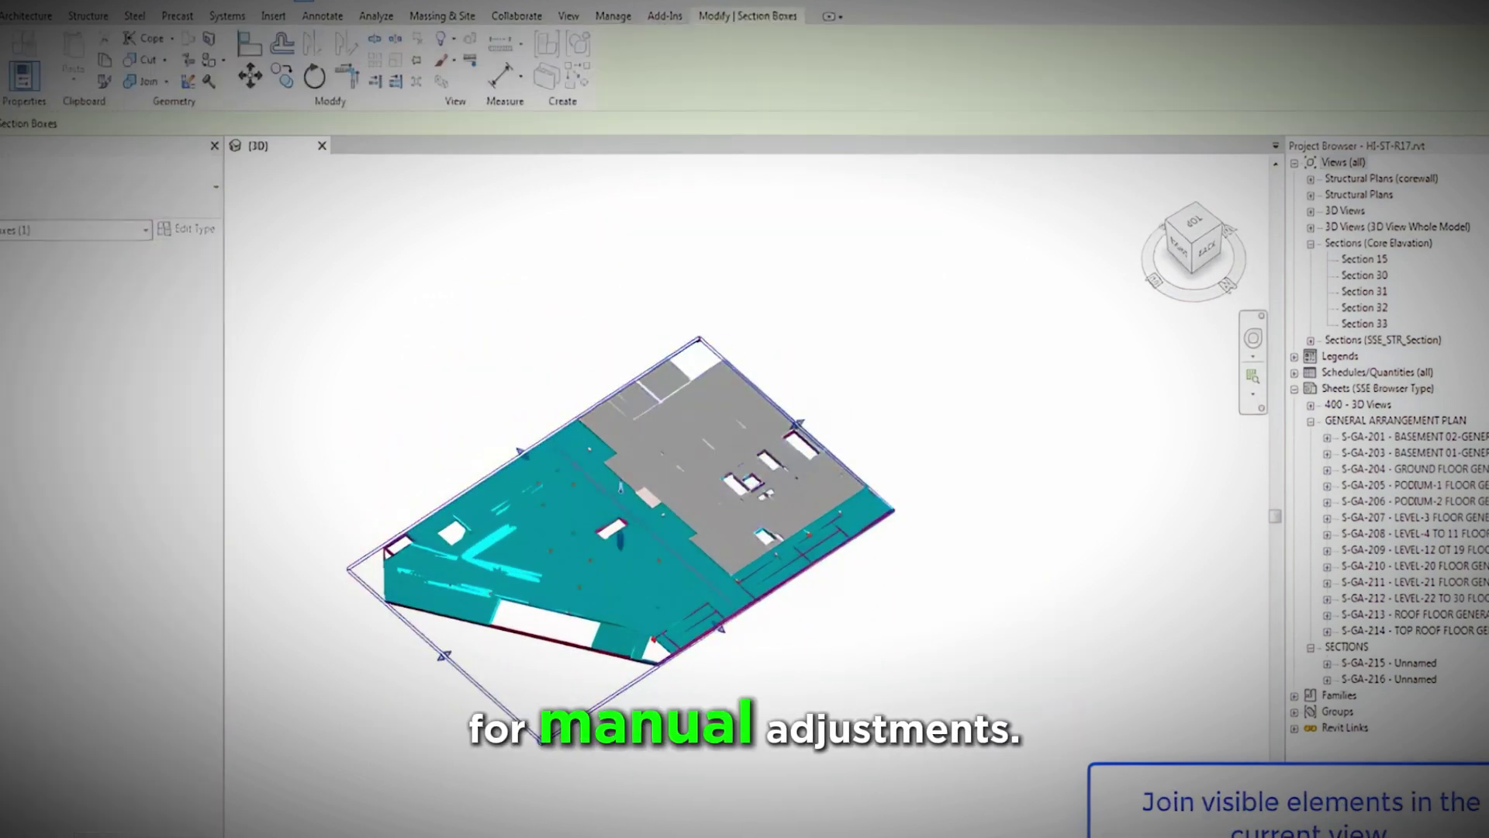
key("h")
key("h")
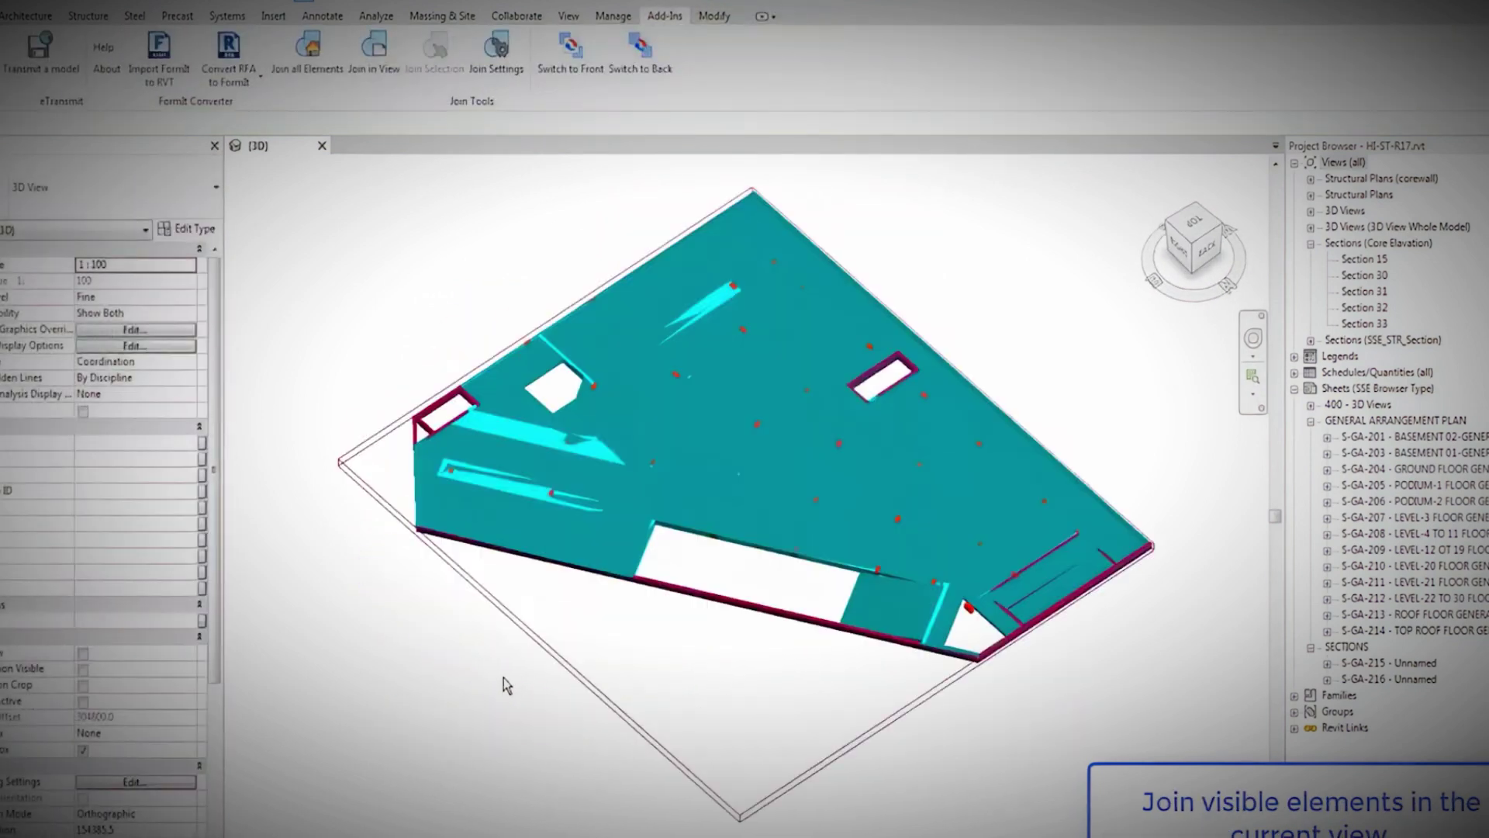
middle_click_drag(507, 686, 624, 695, "shift")
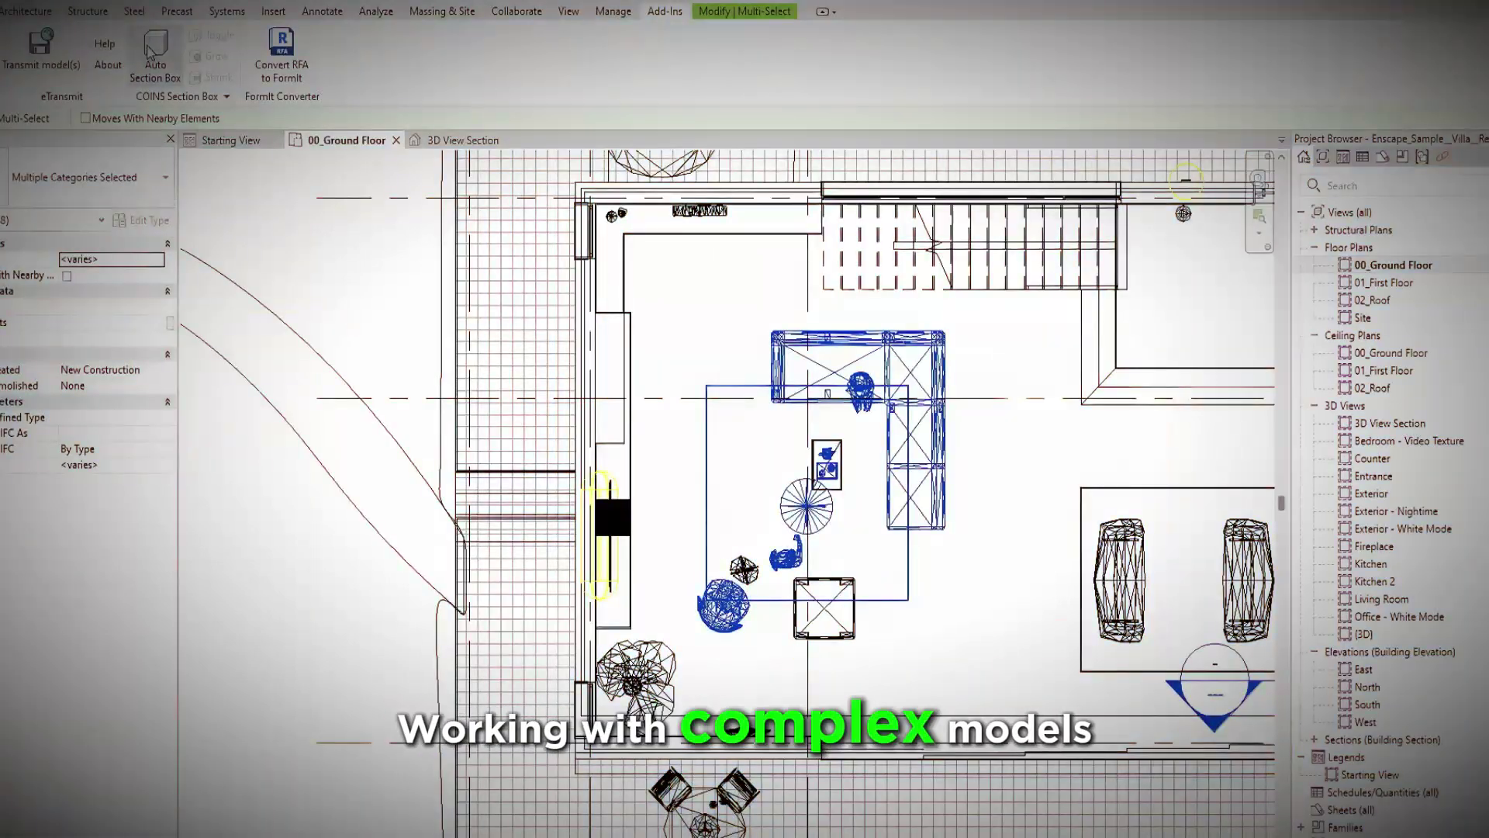
Create a section-boxed 3D view of the selection and orbit it.
left_click(151, 51)
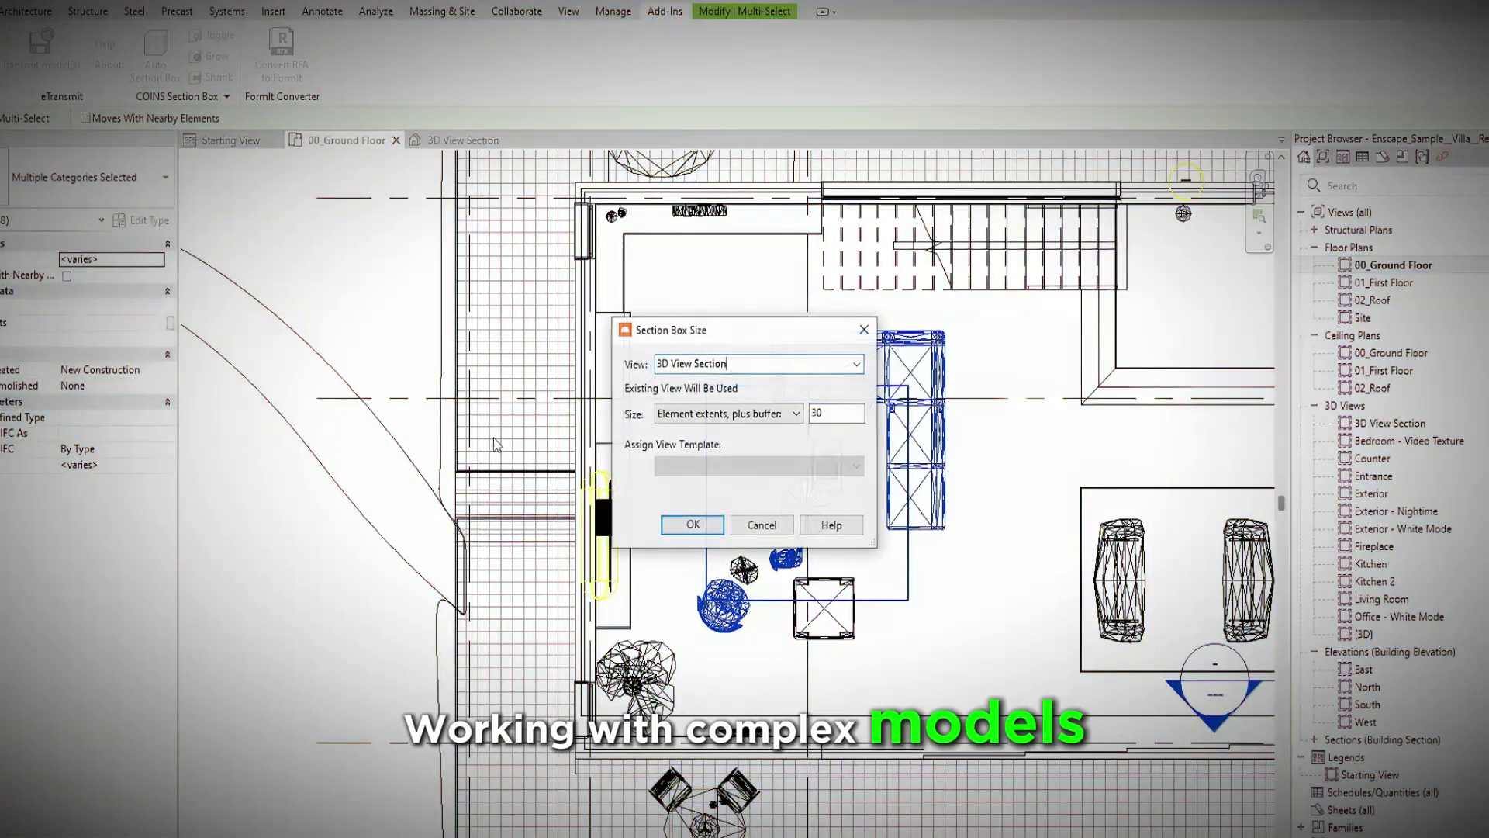
left_click(693, 525)
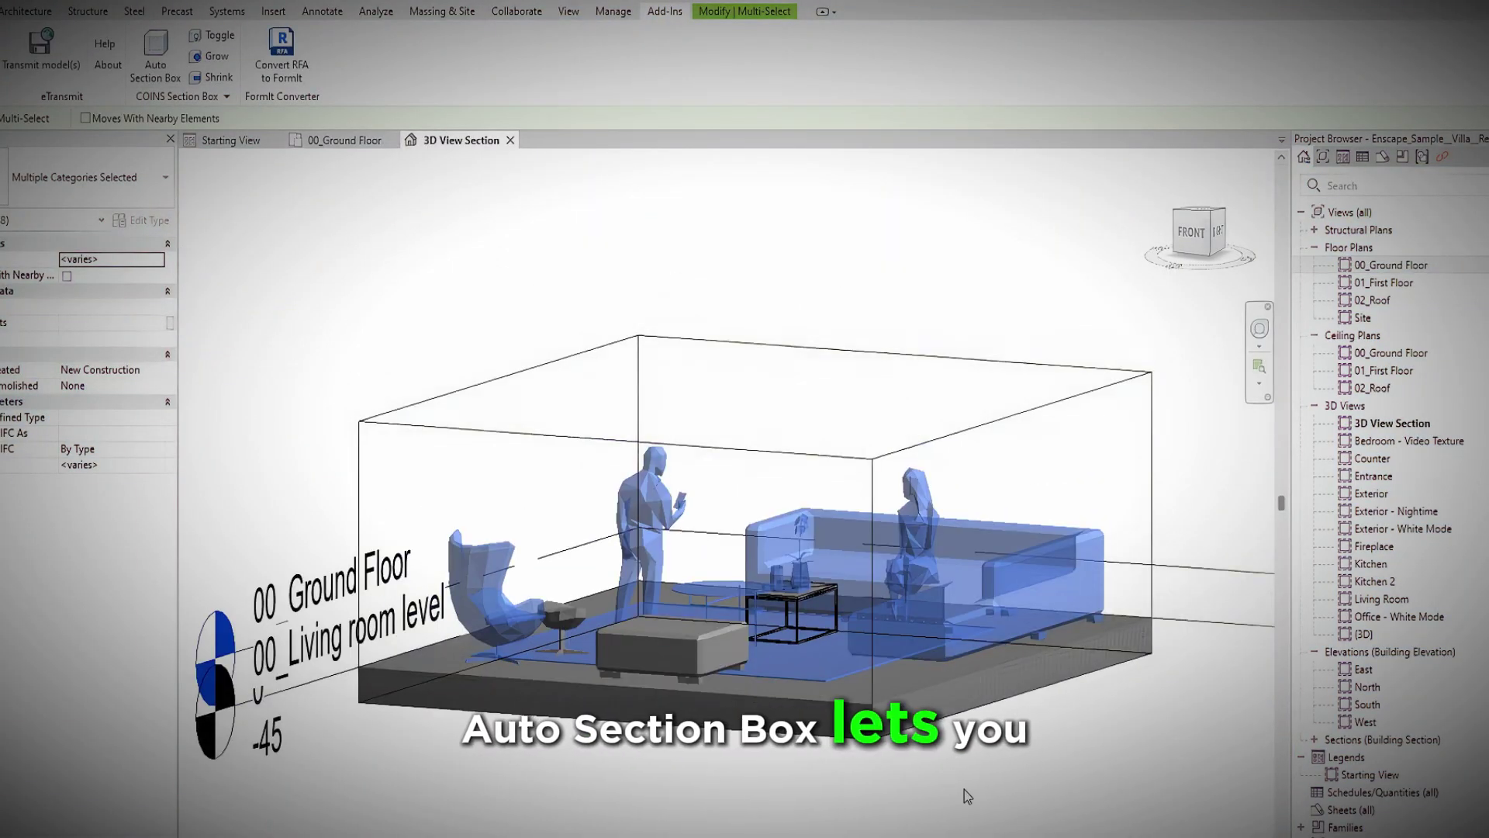
middle_click_drag(1002, 762, 905, 760, "shift")
Select the 37 living and dining elements in the ground floor plan and generate their Auto Section Box view.
left_click(341, 140)
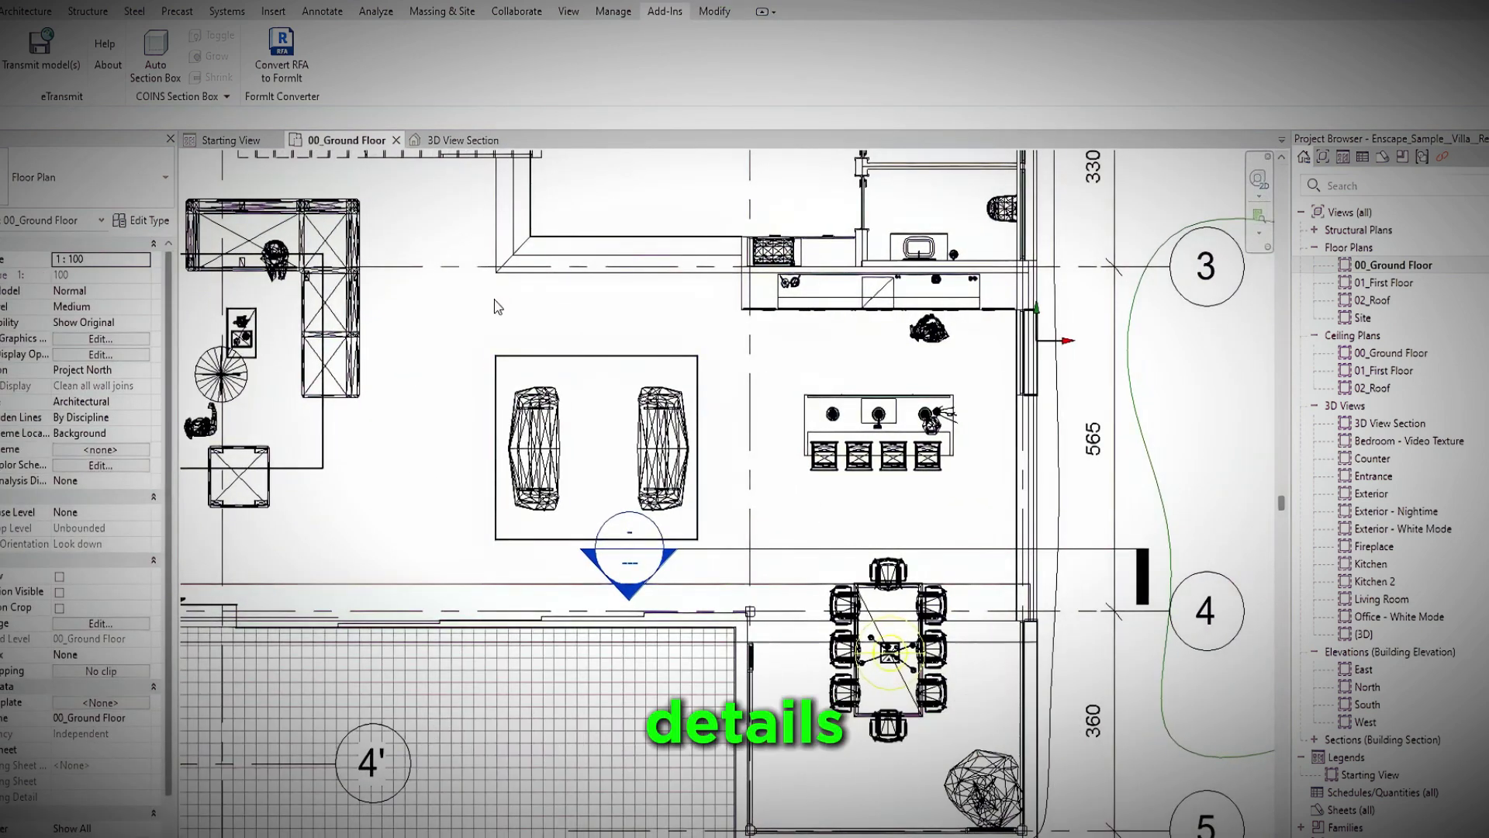
left_click_drag(495, 300, 997, 686)
left_click_drag(1029, 774, 1030, 773)
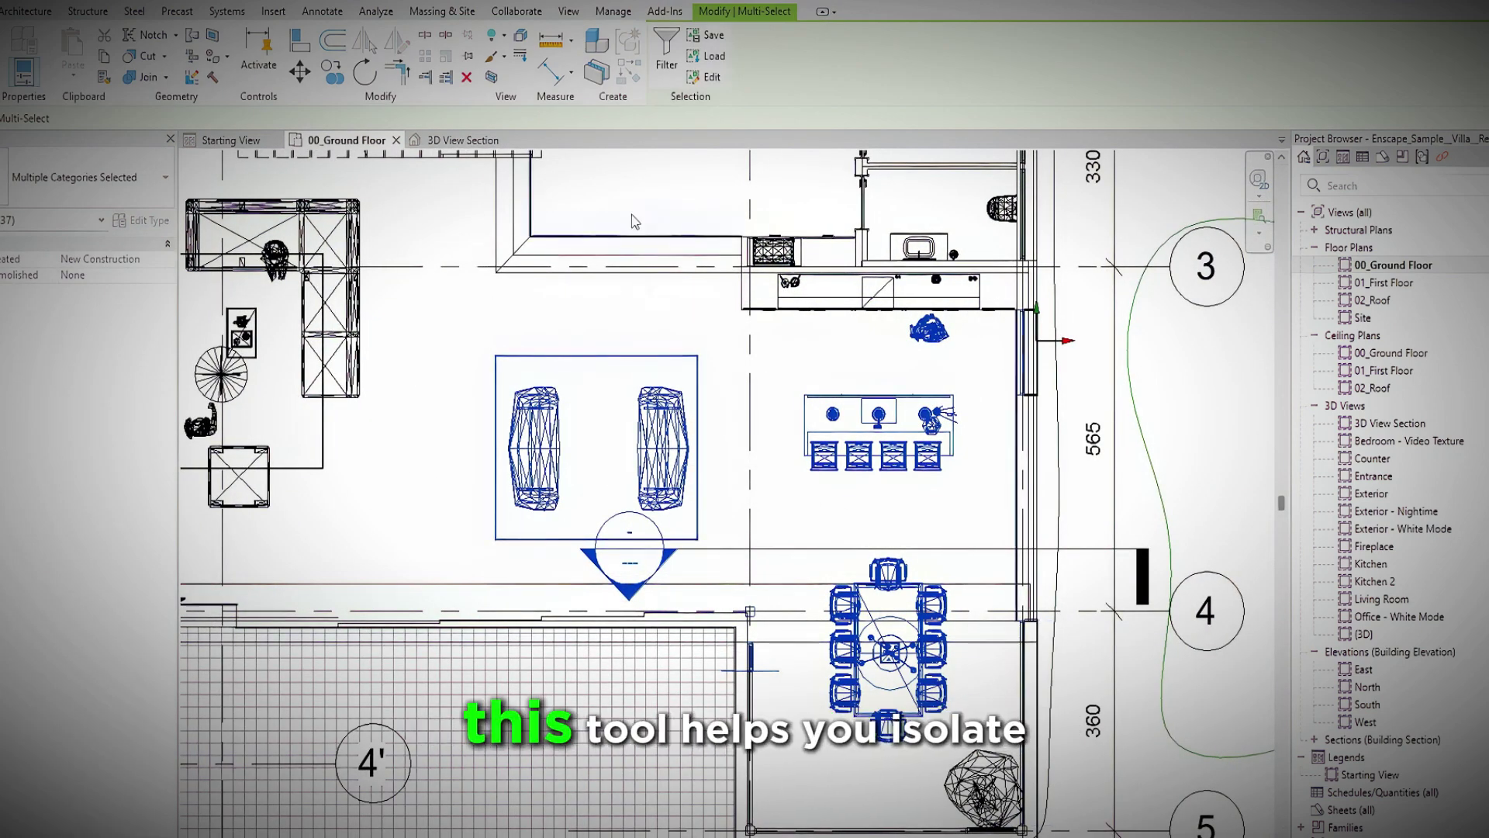
left_click(645, 12)
left_click(135, 70)
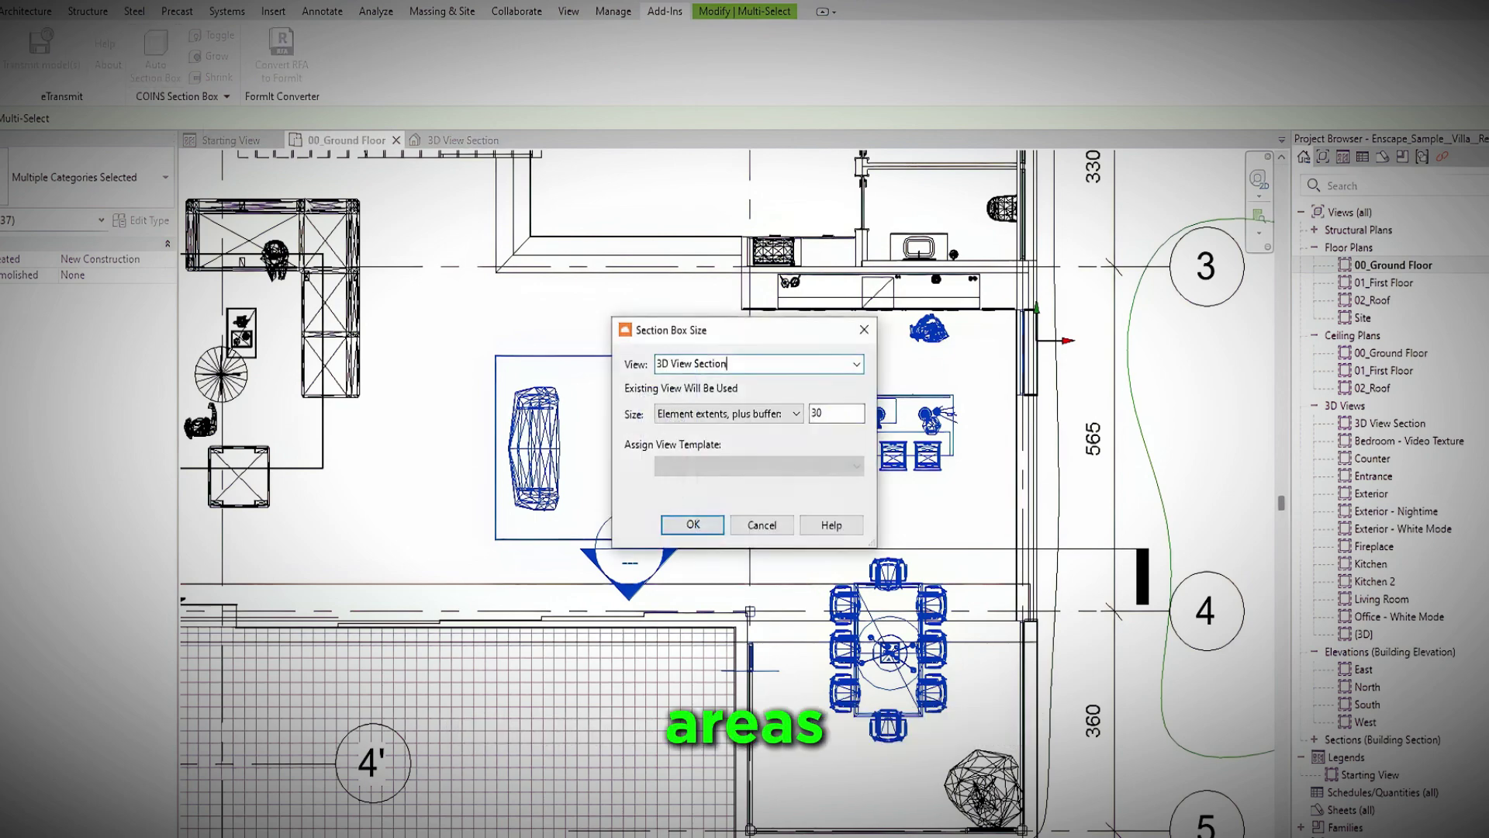
left_click(693, 524)
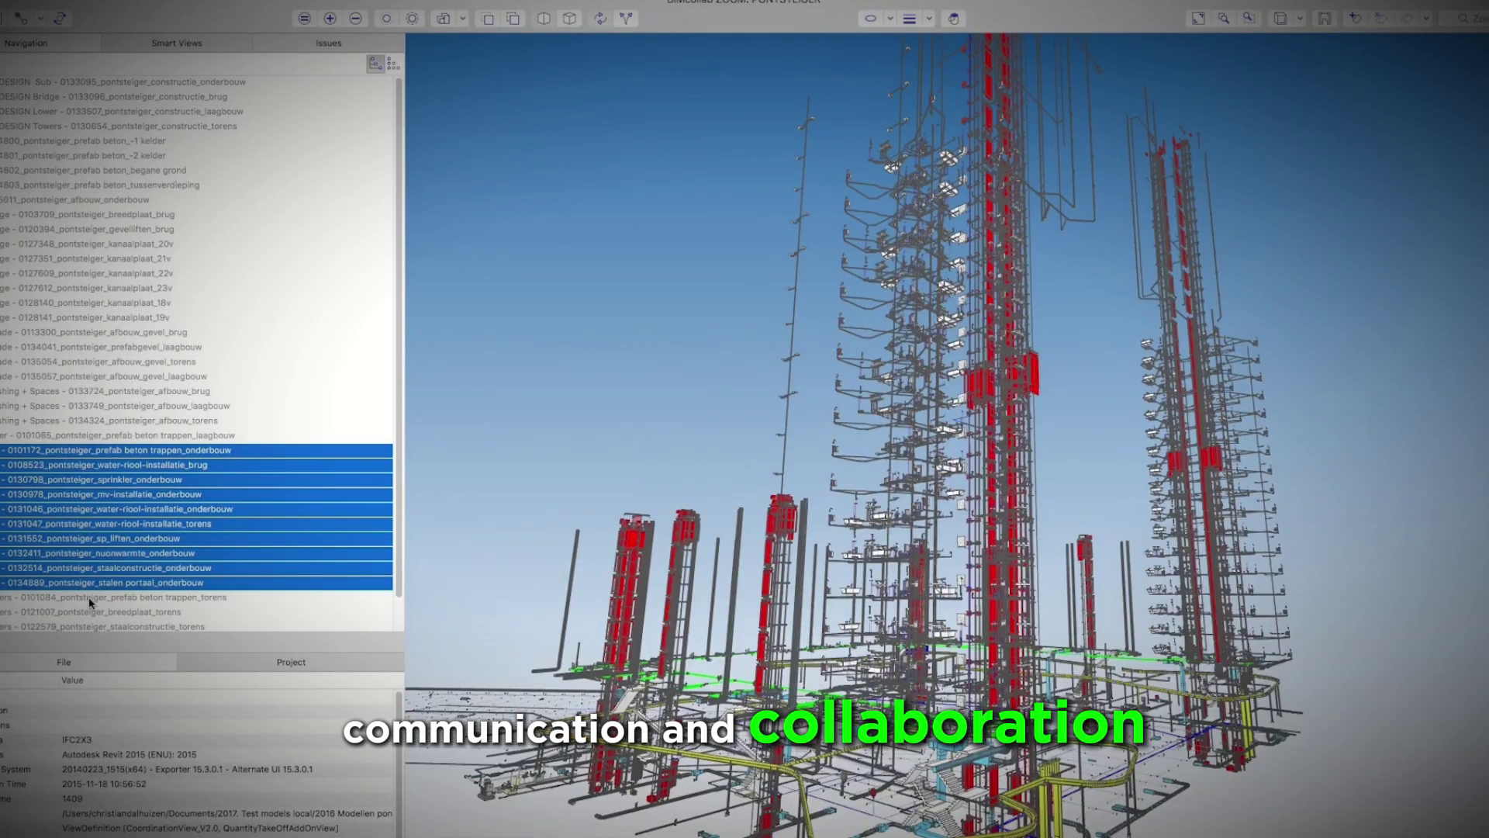
Show in turn the three Spaces models, four façade models and nine floor slab models.
left_click_drag(85, 391, 85, 421)
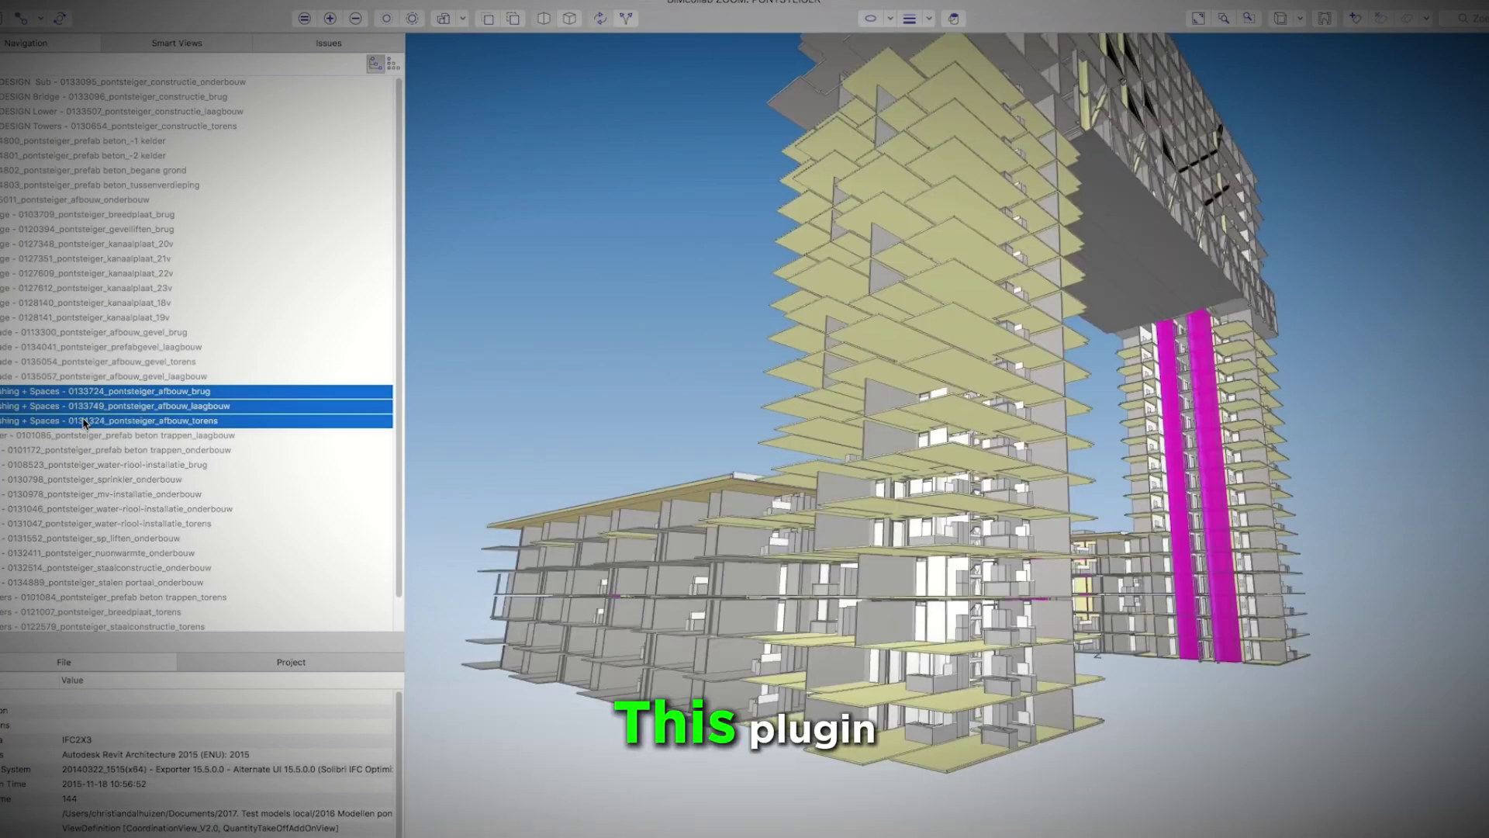
left_click_drag(92, 332, 91, 377)
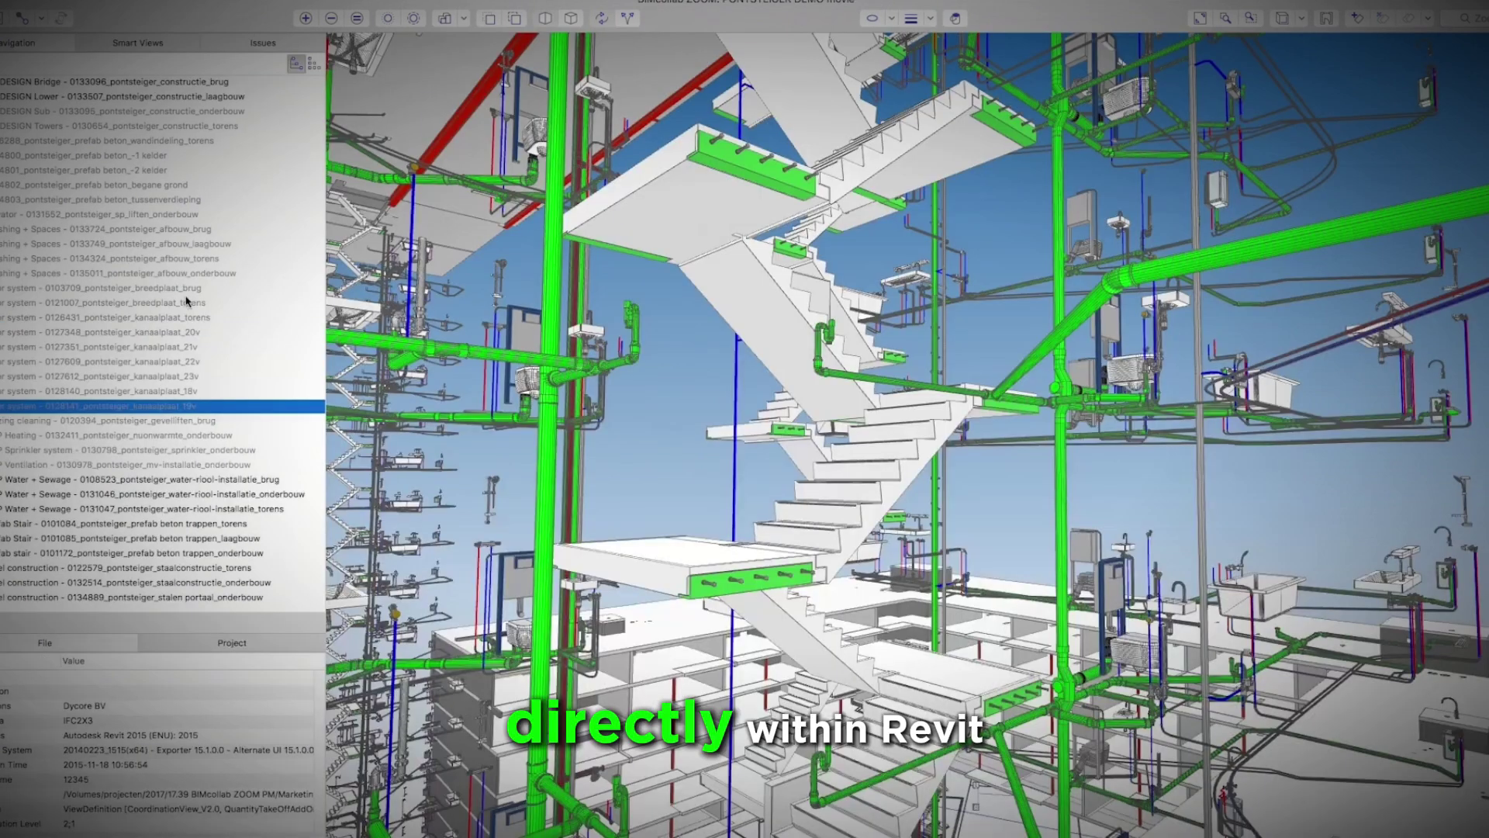
left_click(190, 288, "shift")
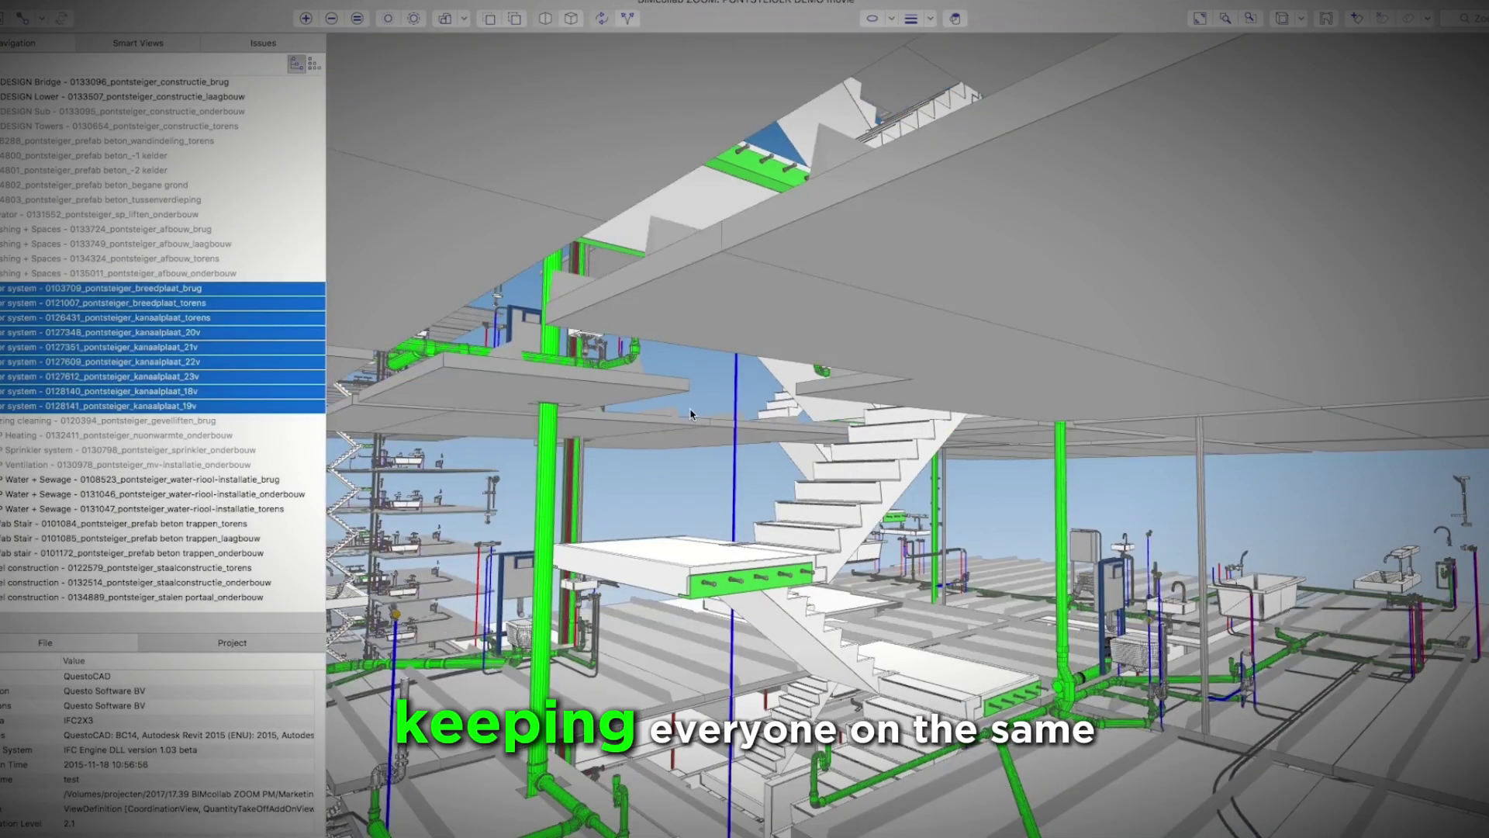
Fly toward the stair core and select a stair flight.
left_click_drag(693, 415, 770, 370)
left_click(769, 370)
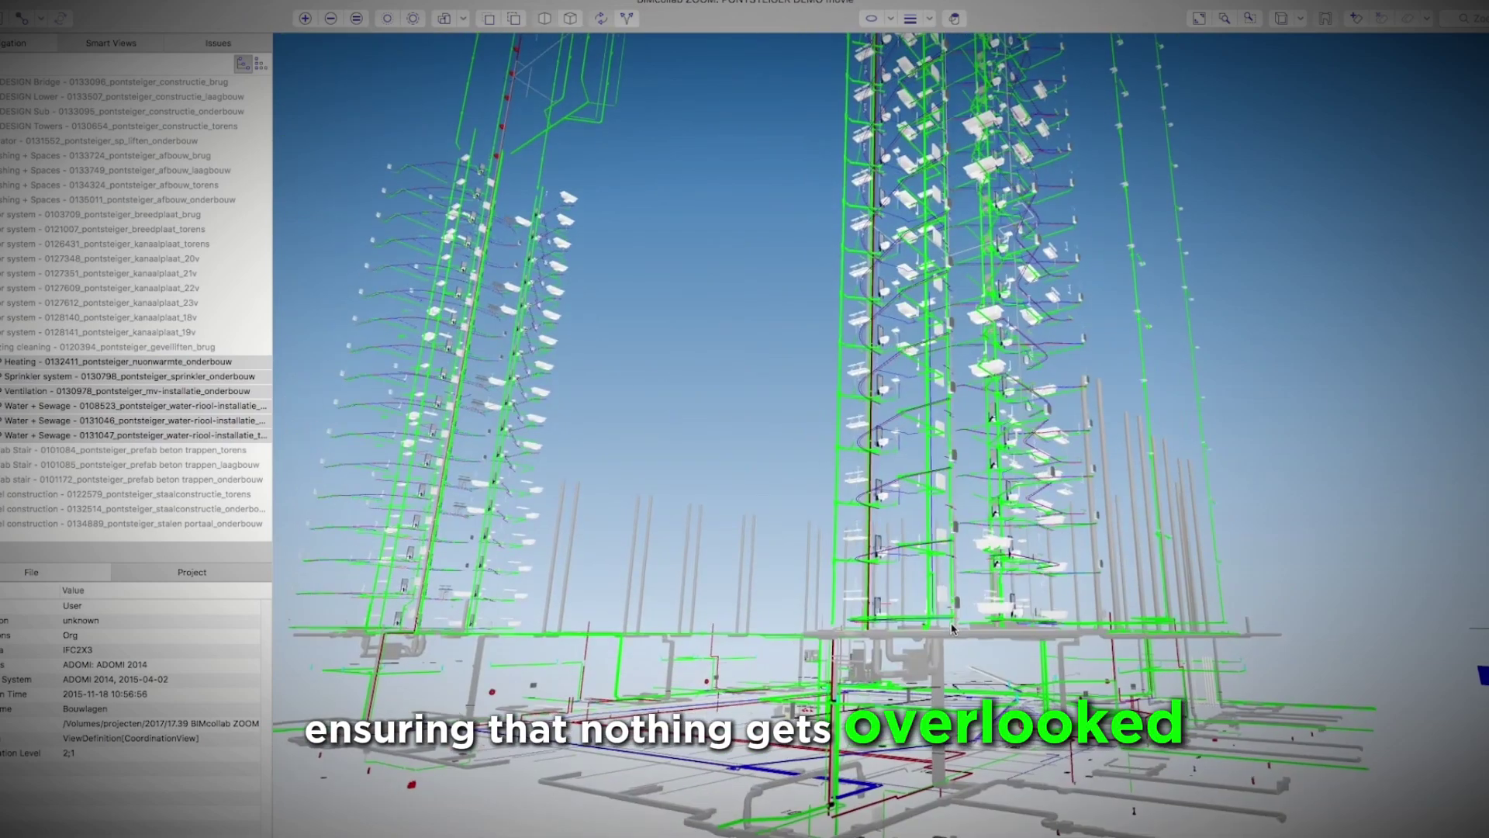
scroll(953, 328, "up", 5)
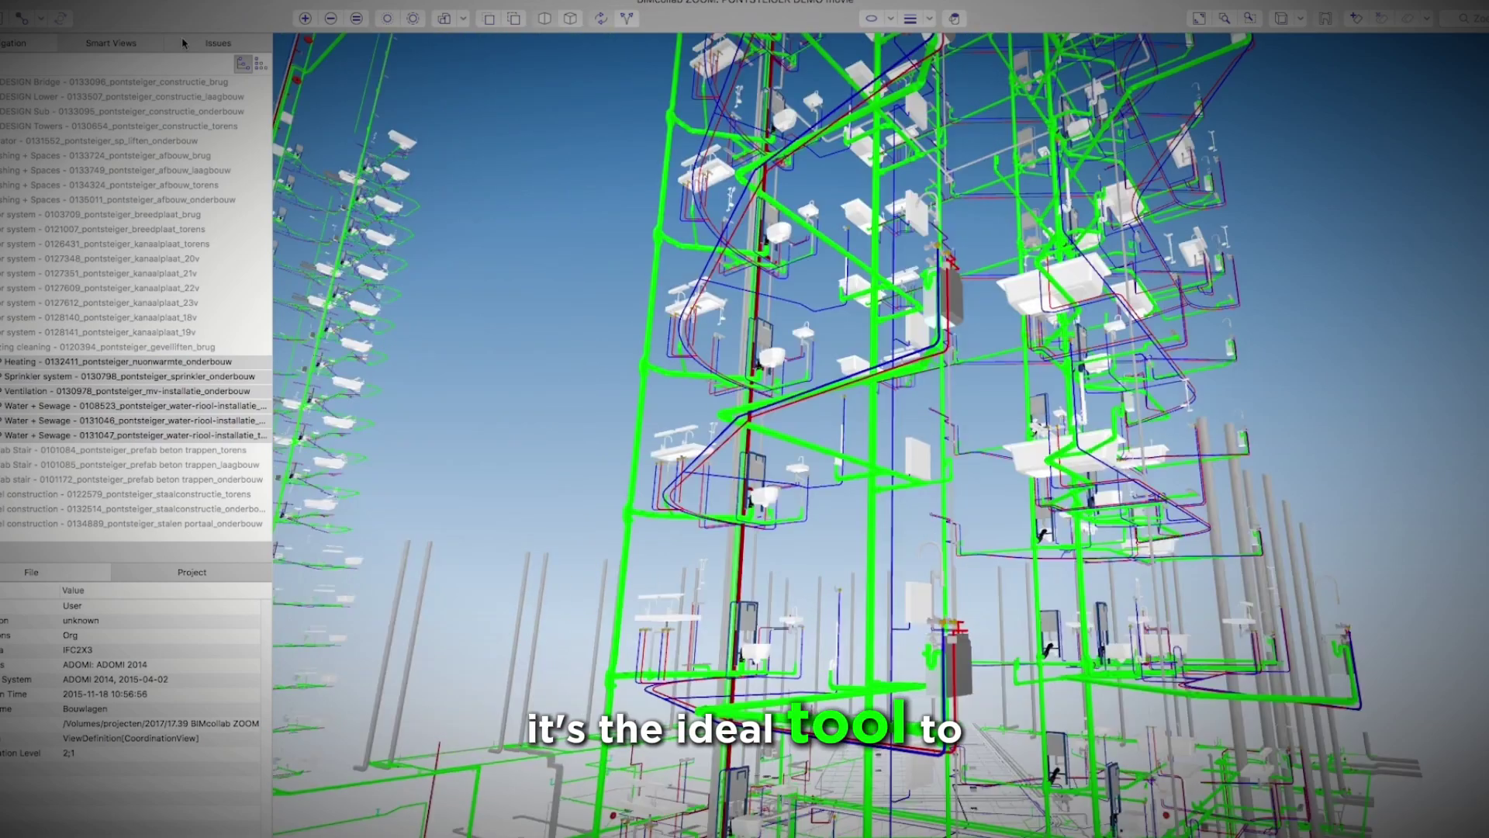